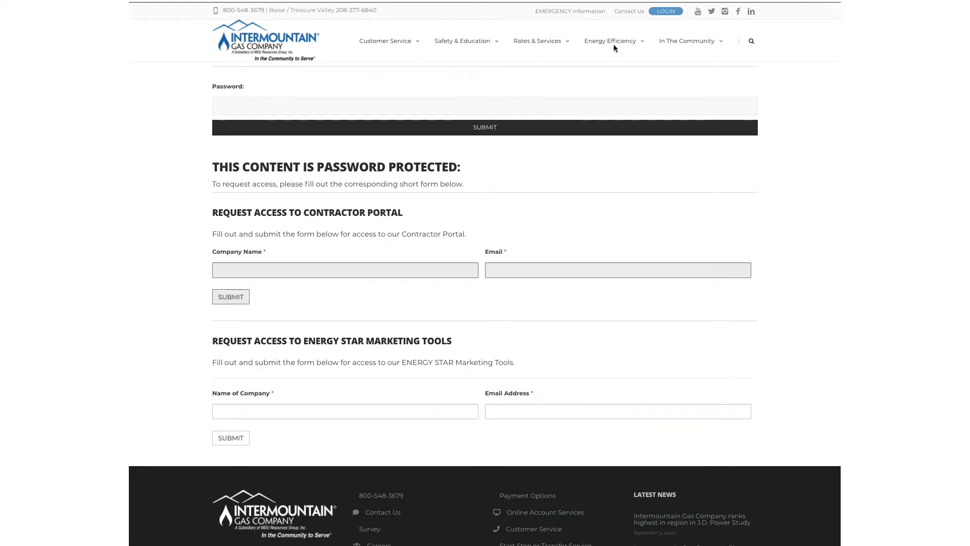
Navigate the Energy Efficiency menu to the password-protected Contractor Portal page.
{"action": "mouse_move", "coordinate": [610, 44]}
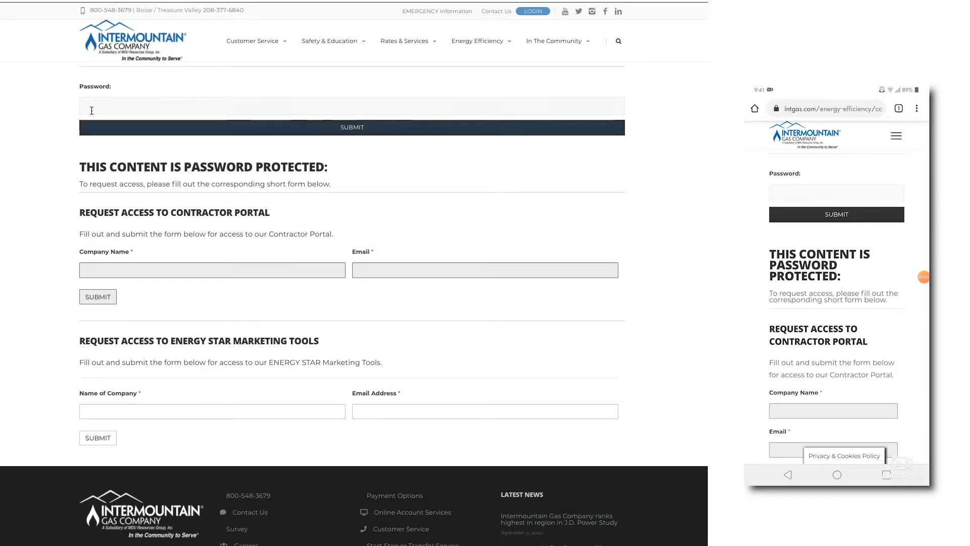
Unlock the Contractor Portal with its password, declining Chrome's saved-password update.
{"action": "left_click", "coordinate": [100, 112]}
{"action": "type", "text": "•••"}
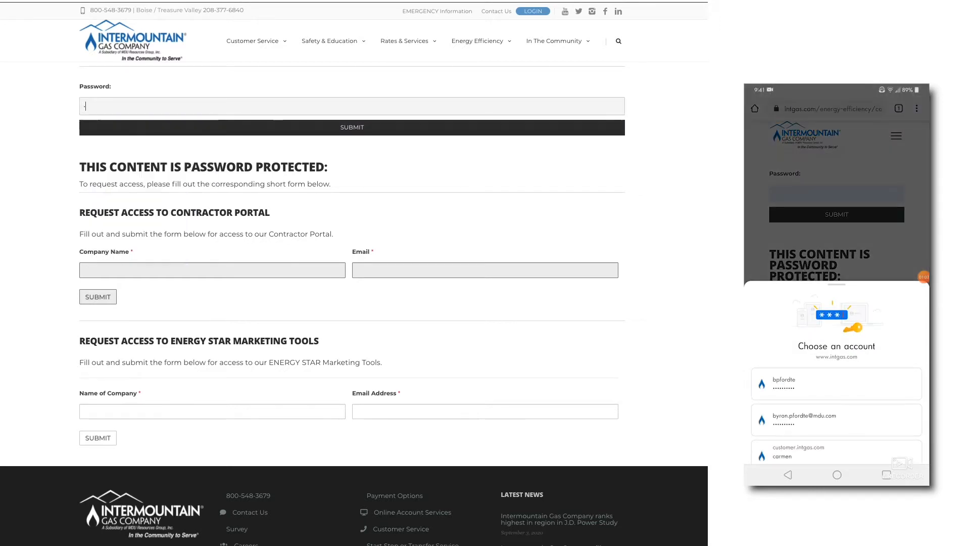
{"action": "type", "text": "•"}
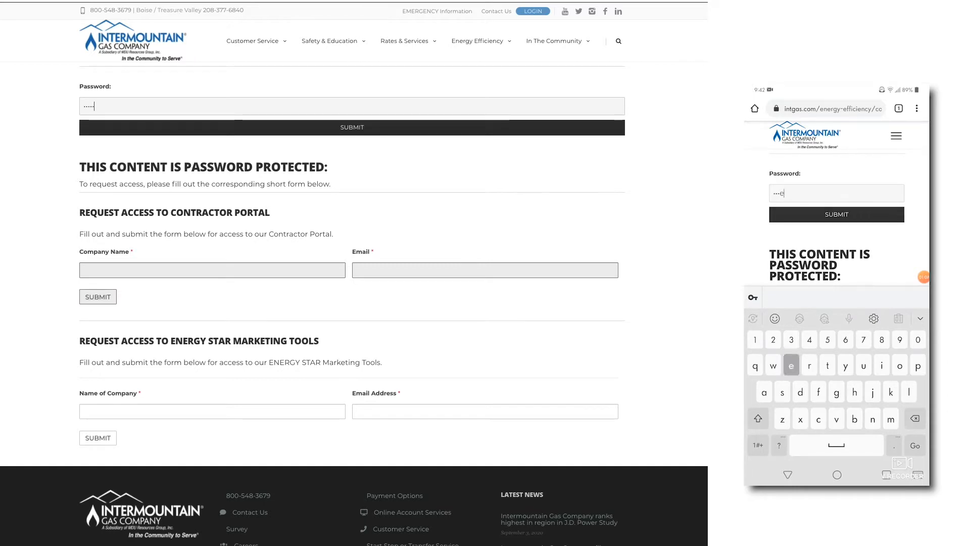
{"action": "key", "text": "Return"}
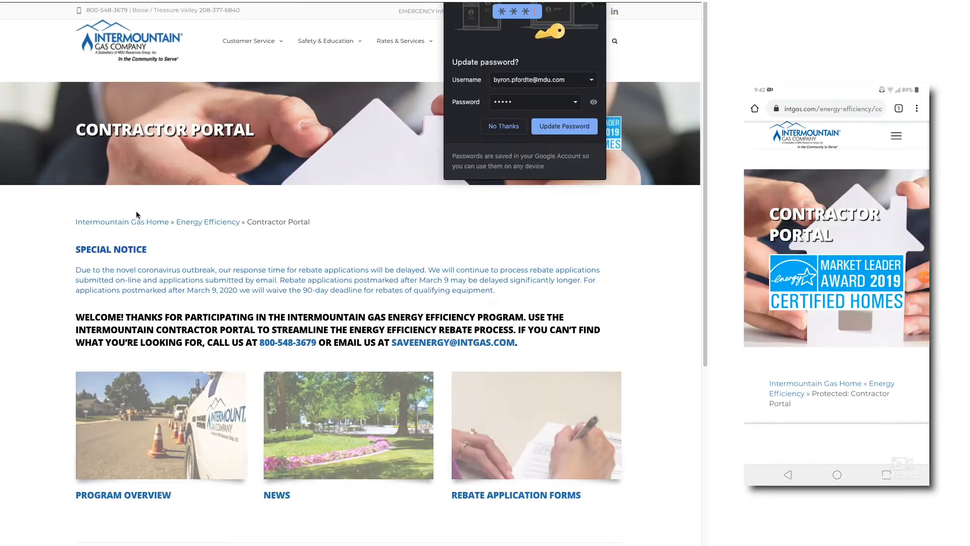
{"action": "left_click", "coordinate": [511, 126]}
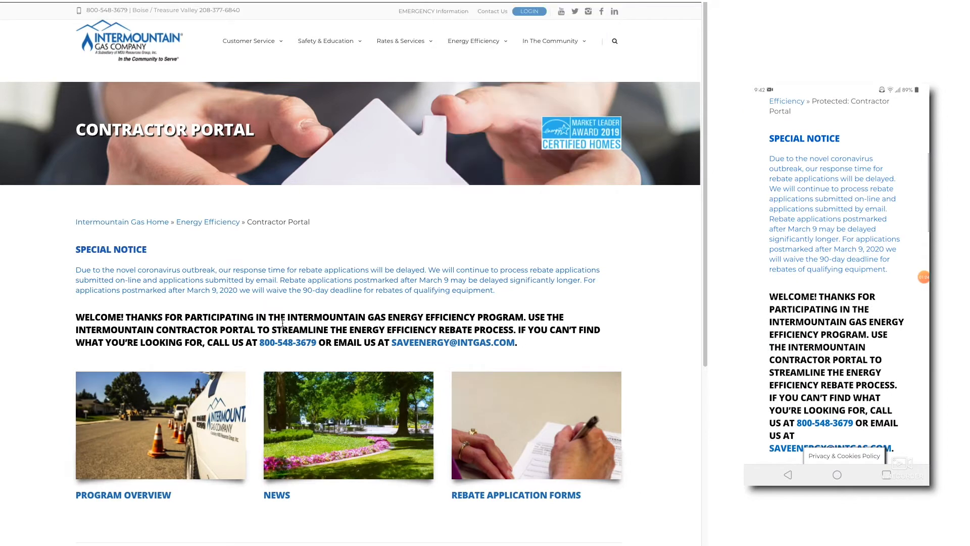
{"action": "scroll", "coordinate": [380, 237], "scroll_direction": "down", "scroll_amount": 3}
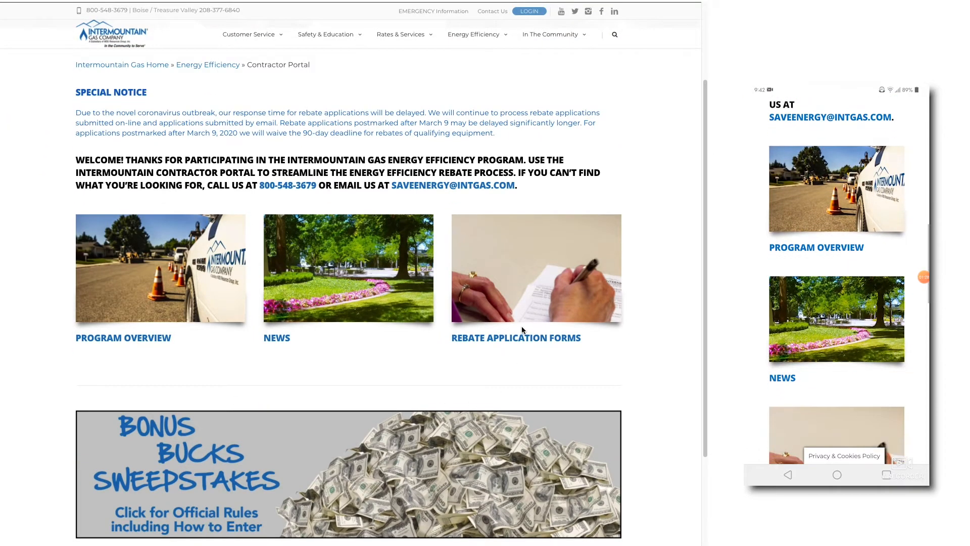
Open the Rebate Application Forms page from its portal tile and view the submission options.
{"action": "left_click", "coordinate": [544, 289]}
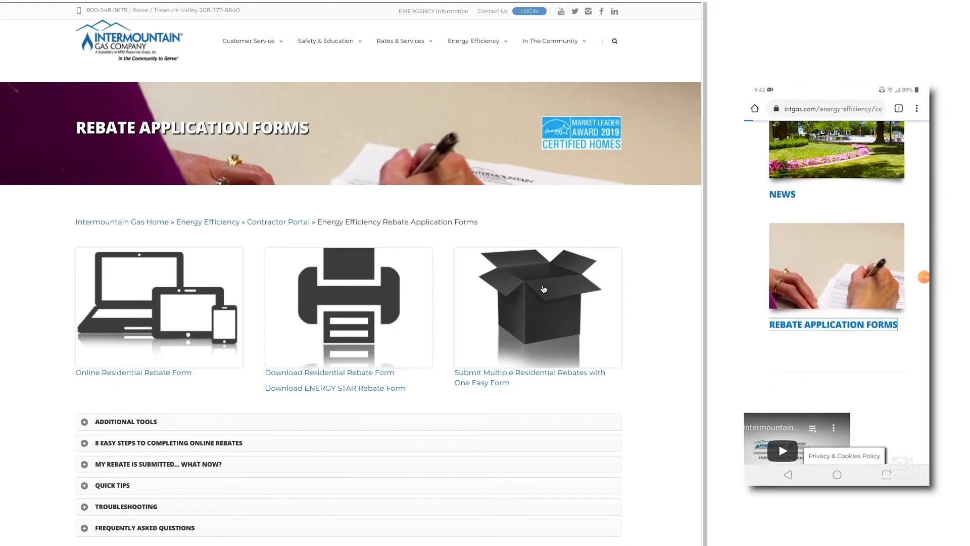
{"action": "scroll", "coordinate": [234, 424], "scroll_direction": "down", "scroll_amount": 2}
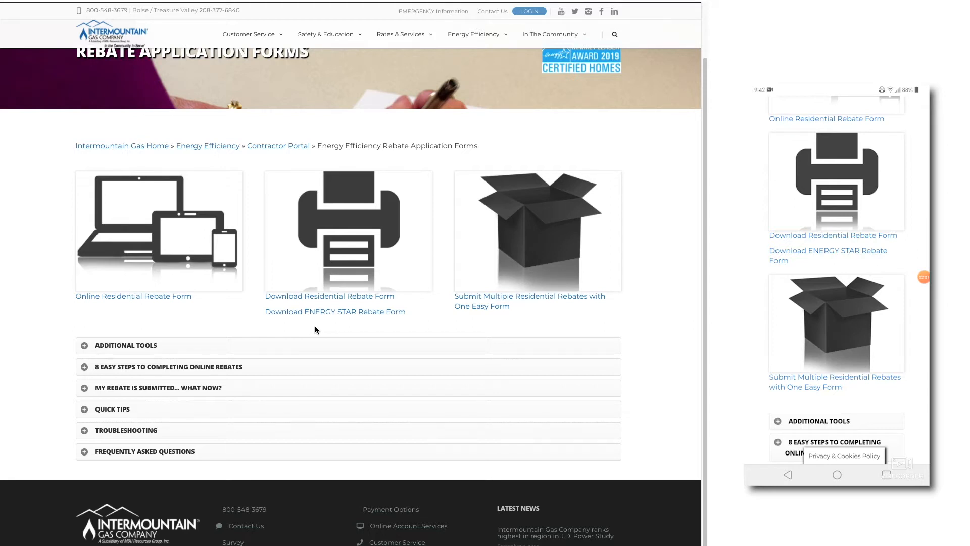
Open the online residential rebate form and enter the owner's first and last name.
{"action": "left_click", "coordinate": [115, 298]}
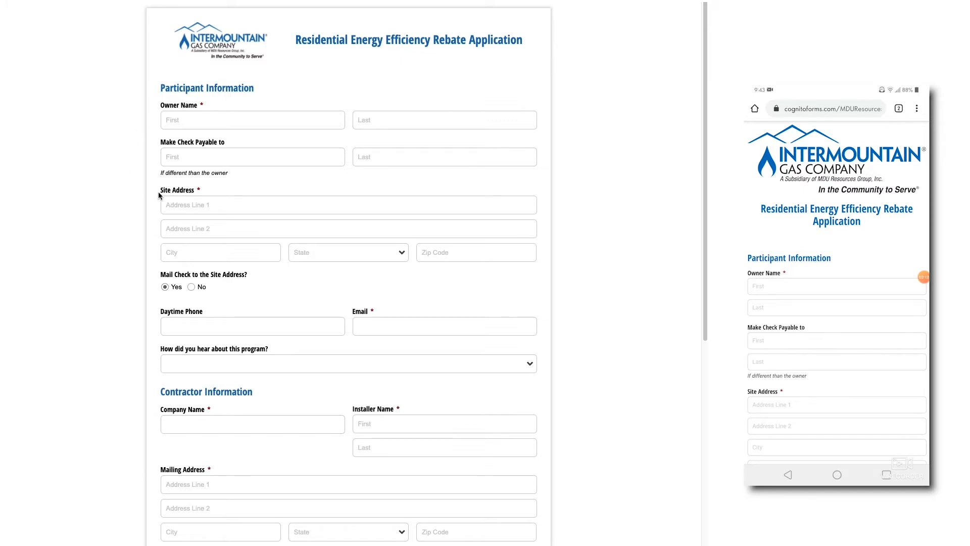
{"action": "key", "text": "Tab"}
{"action": "type", "text": "John"}
{"action": "key", "text": "Tab"}
{"action": "type", "text": "Smith"}
Enter the site's street address, city, Idaho as the state, and zip code.
{"action": "key", "text": "Tab"}
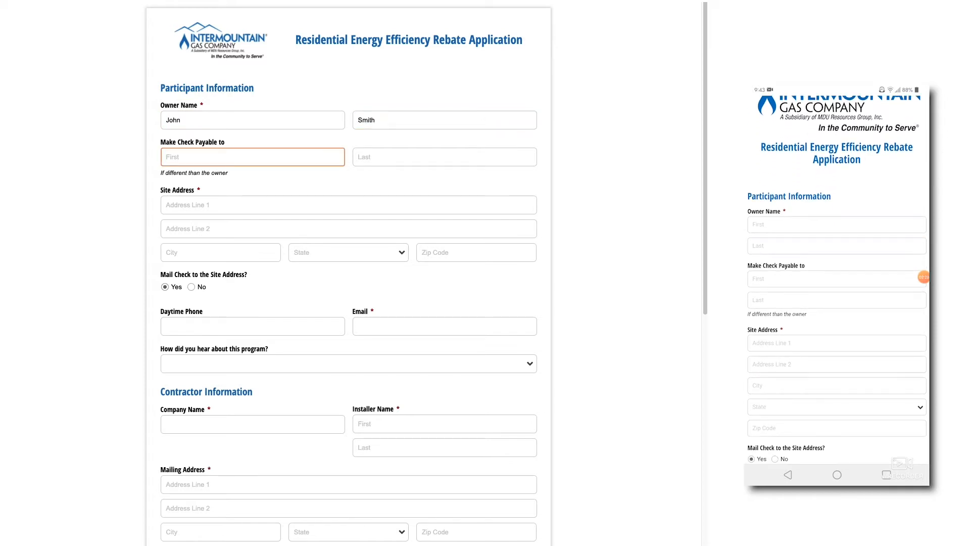
{"action": "key", "text": "Tab"}
{"action": "key", "text": "Tab"}
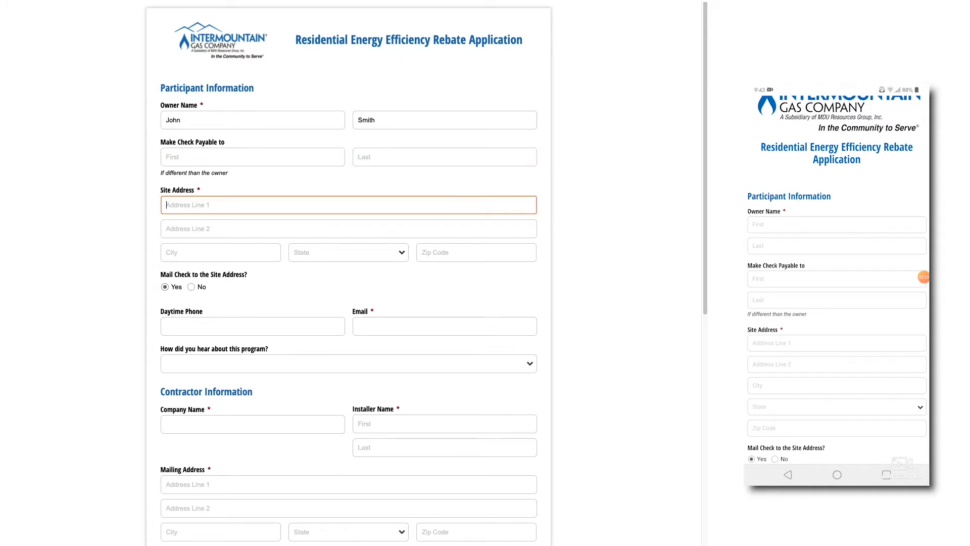
{"action": "type", "text": "123"}
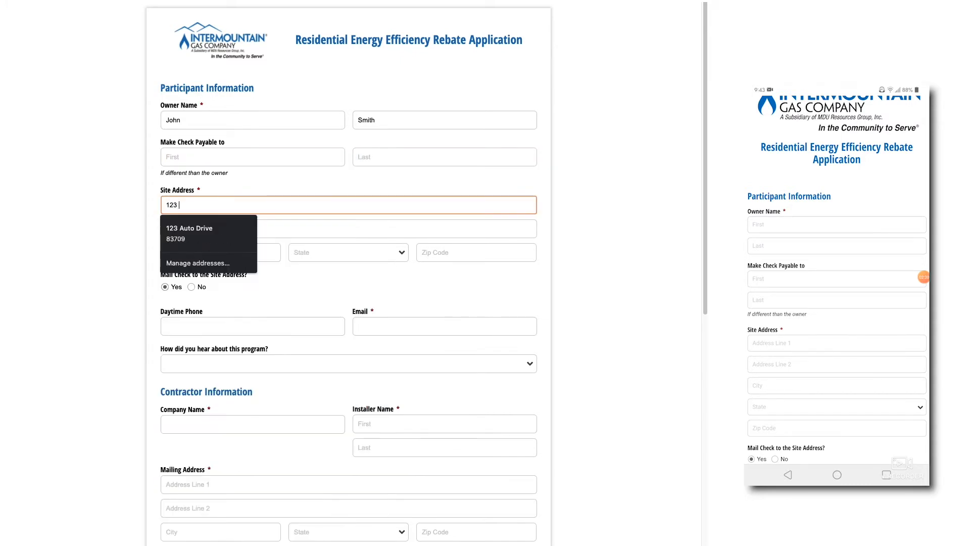
{"action": "type", "text": " Home Drive"}
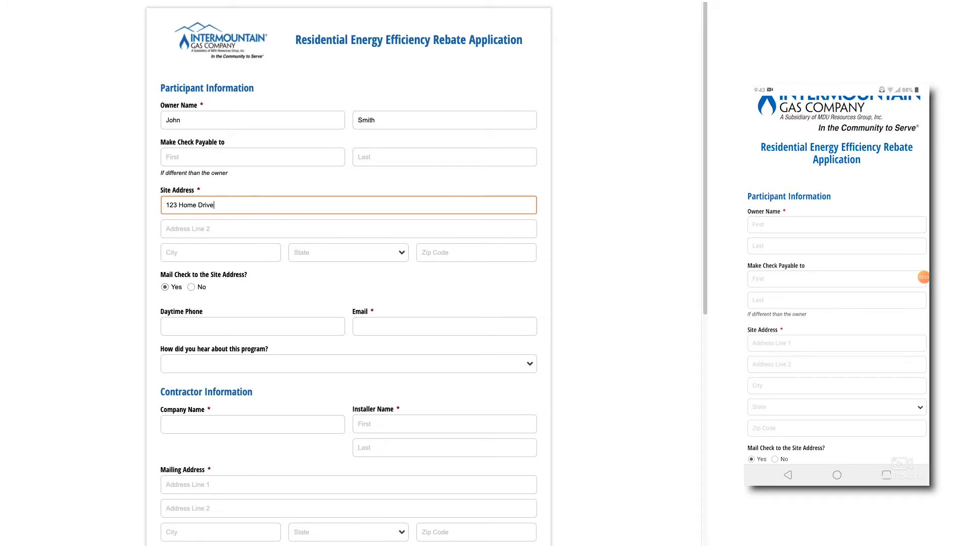
{"action": "key", "text": "Tab"}
{"action": "key", "text": "BackSpace"}
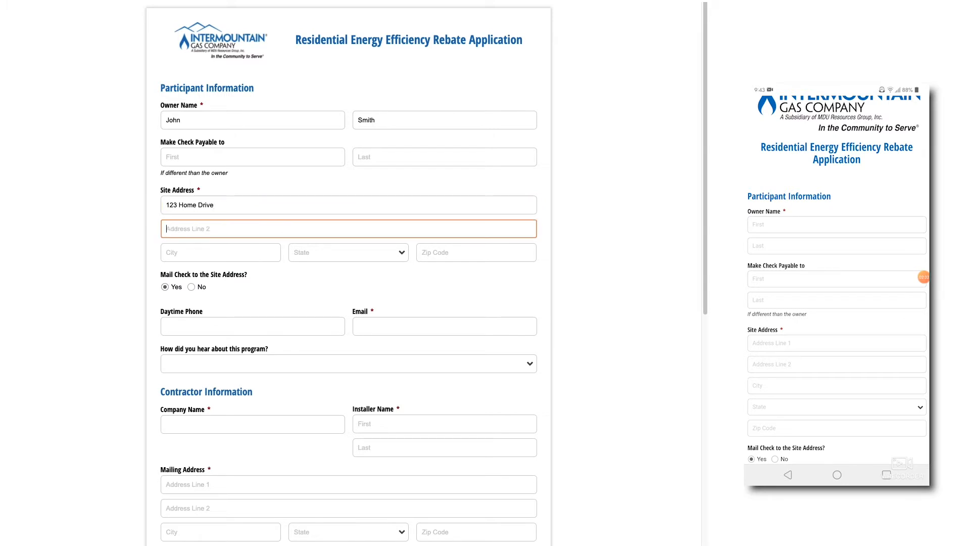
{"action": "key", "text": "Tab"}
{"action": "type", "text": "Boise"}
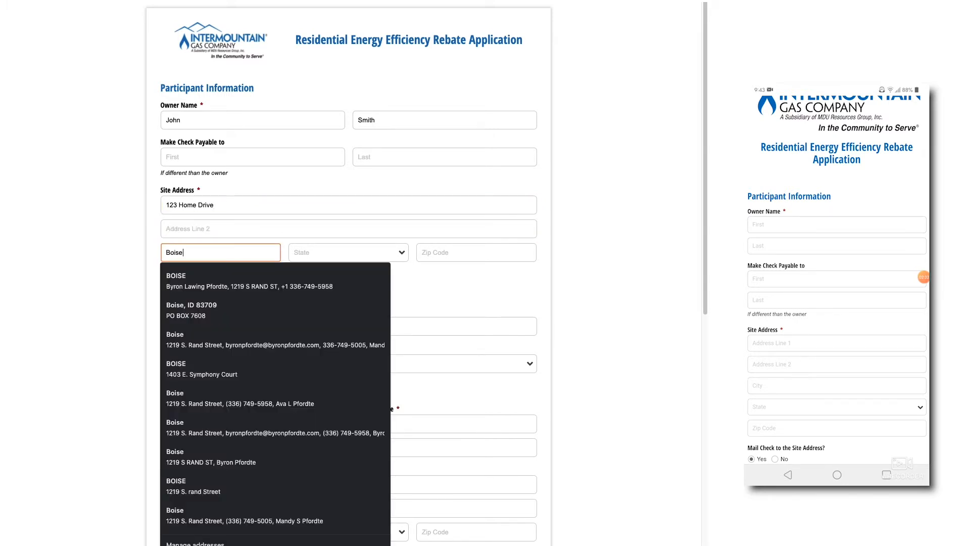
{"action": "key", "text": "Tab"}
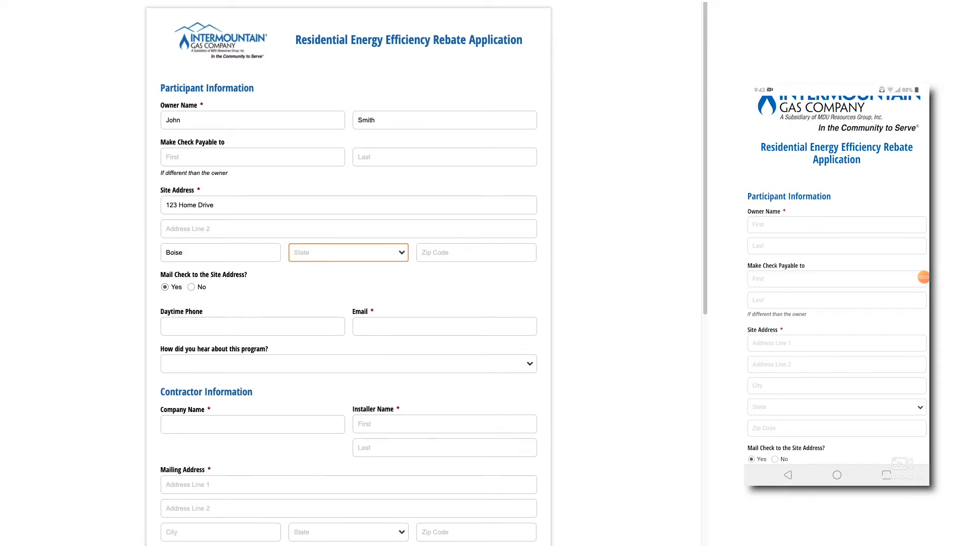
{"action": "key", "text": "i"}
{"action": "key", "text": "Tab"}
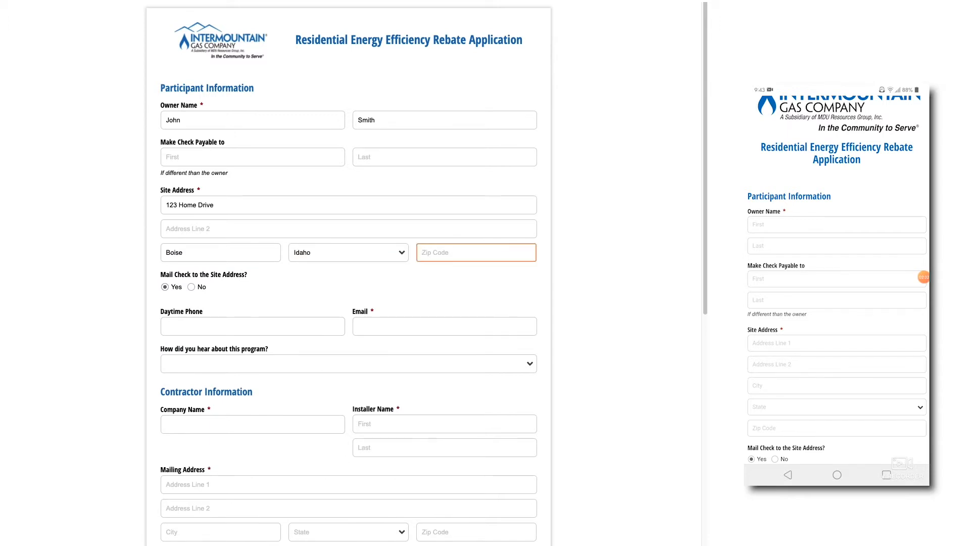
{"action": "type", "text": "83709"}
{"action": "left_click", "coordinate": [218, 284]}
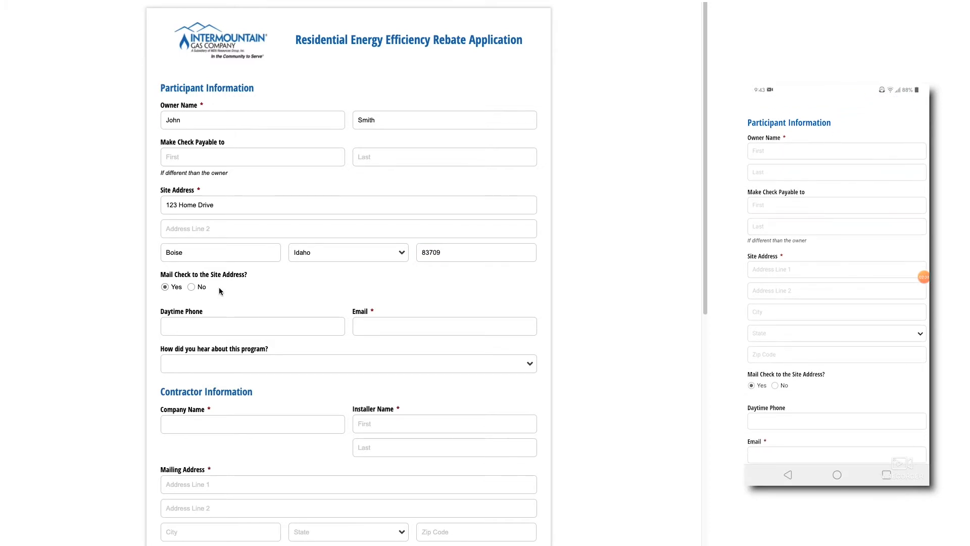
Keep Mail Check to Site set to Yes, leaving the daytime phone empty.
{"action": "left_click", "coordinate": [191, 287]}
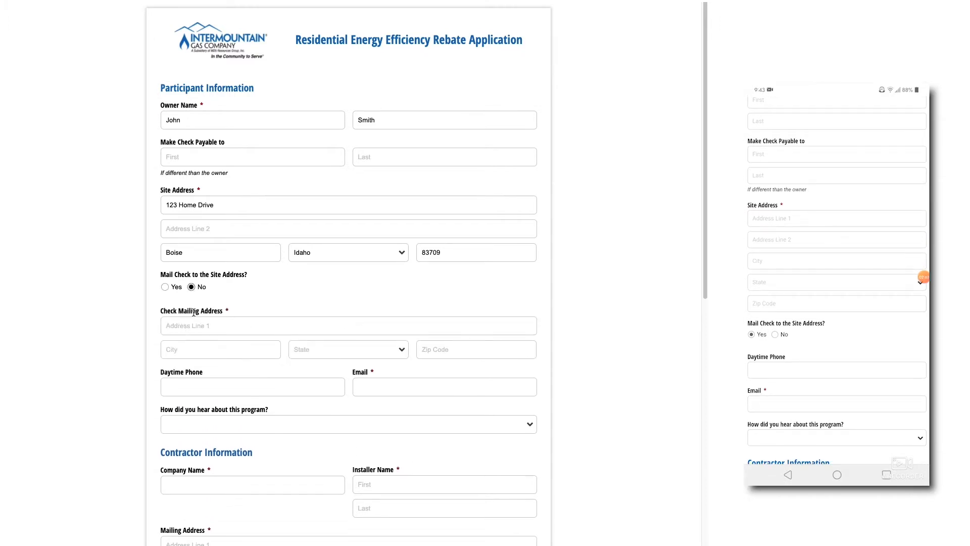
{"action": "left_click", "coordinate": [165, 288]}
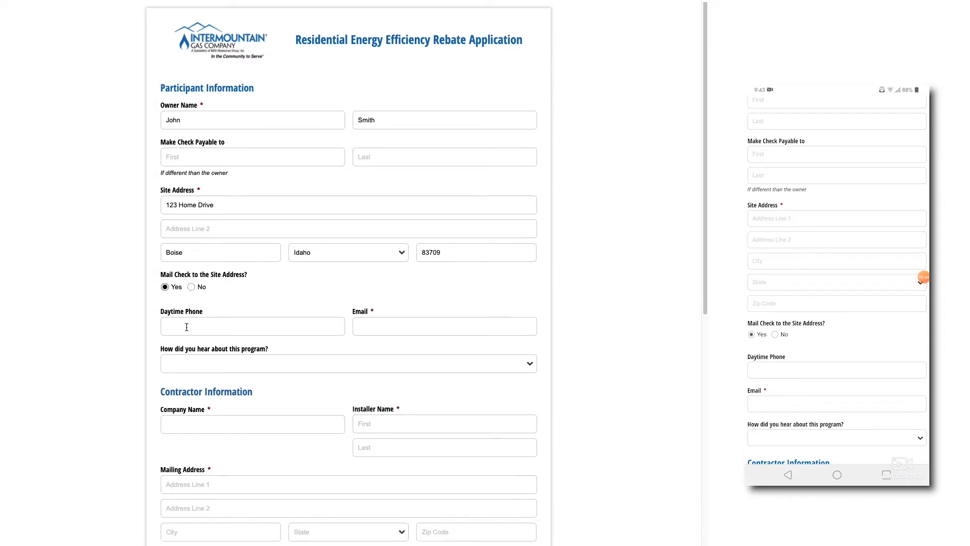
{"action": "scroll", "coordinate": [187, 327], "scroll_direction": "down", "scroll_amount": 1}
{"action": "left_click", "coordinate": [181, 309]}
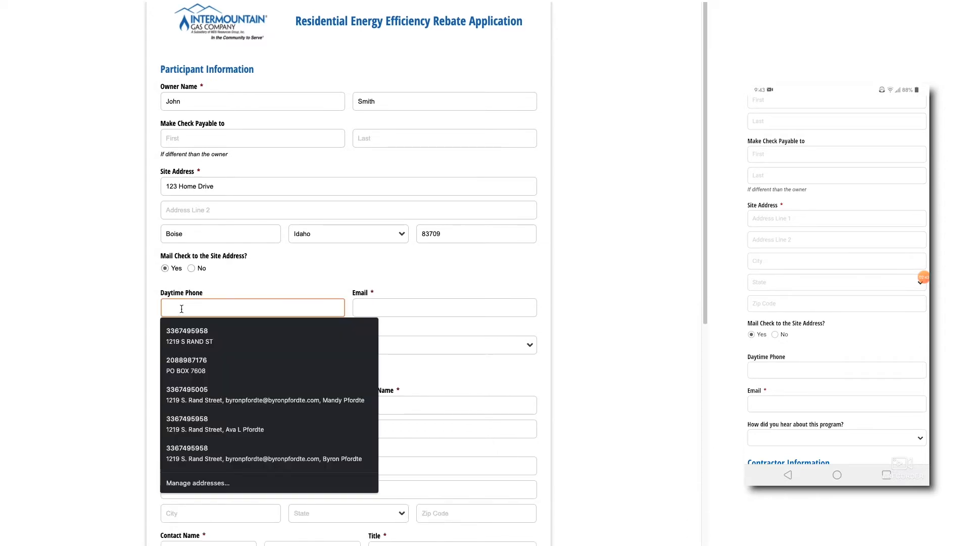
{"action": "left_click", "coordinate": [302, 274]}
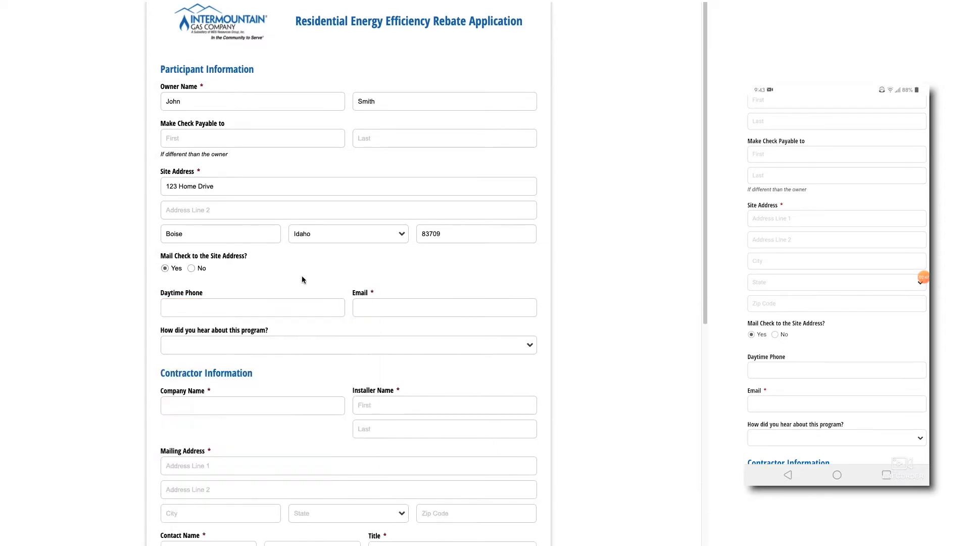
Enter the participant's e-mail address, correcting a typo in the domain.
{"action": "left_click", "coordinate": [370, 304]}
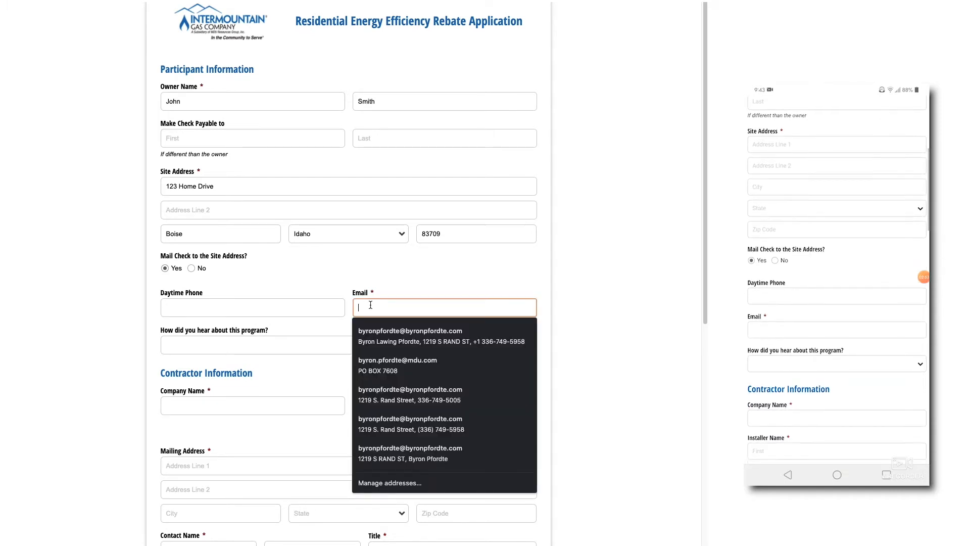
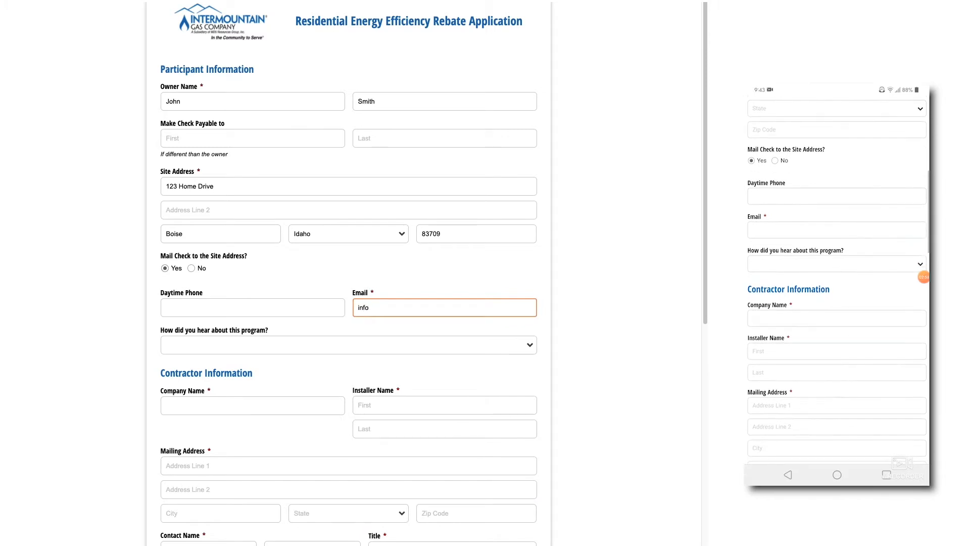
{"action": "left_click", "coordinate": [382, 307]}
{"action": "key", "text": "BackSpace"}
{"action": "key", "text": "BackSpace"}
{"action": "type", "text": "nt"}
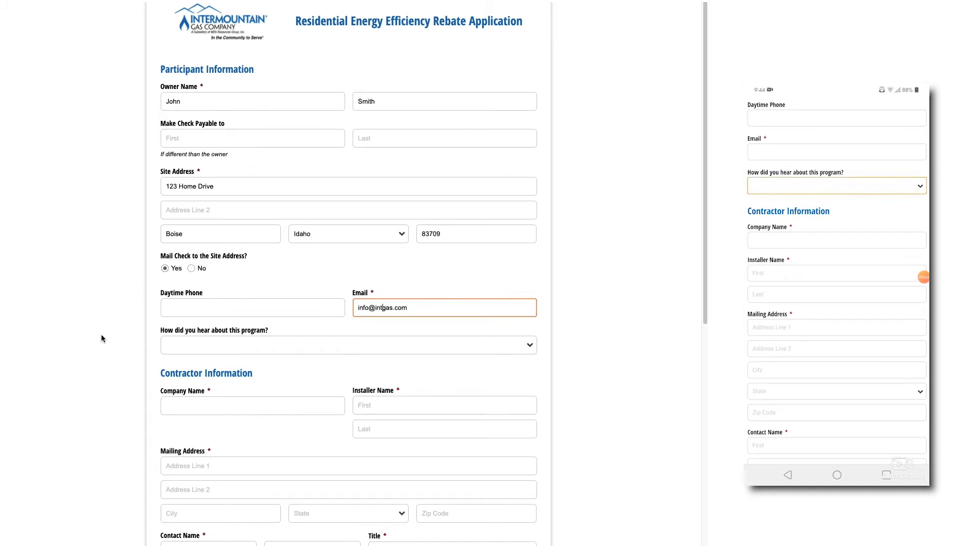
Answer Other for how they heard about the program.
{"action": "left_click", "coordinate": [214, 344]}
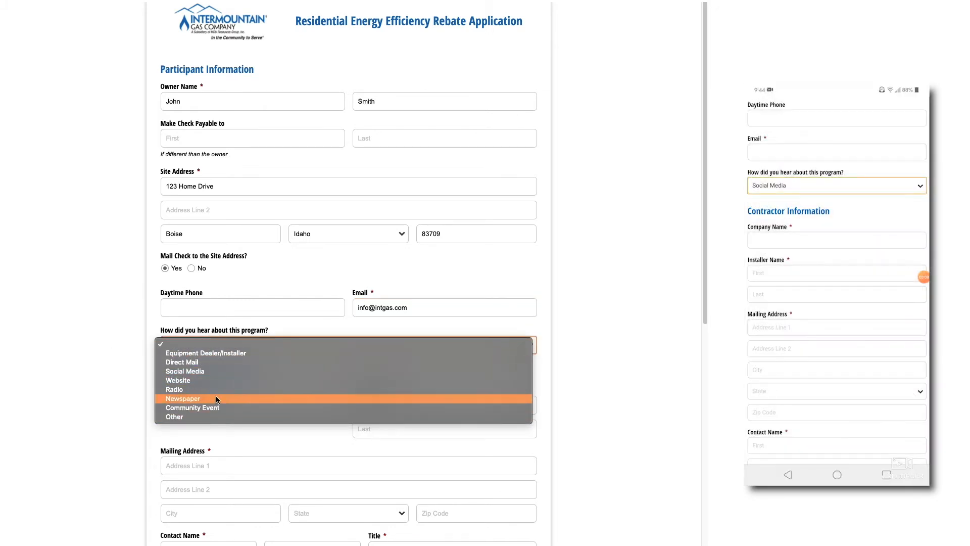
{"action": "left_click", "coordinate": [205, 417]}
{"action": "left_click", "coordinate": [199, 382]}
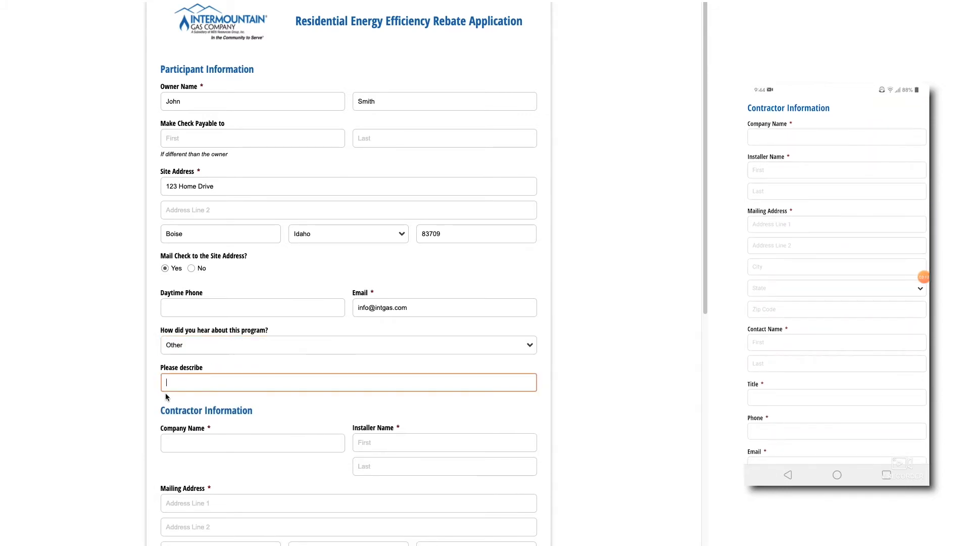
{"action": "scroll", "coordinate": [92, 411], "scroll_direction": "down", "scroll_amount": 2}
{"action": "scroll", "coordinate": [101, 407], "scroll_direction": "down", "scroll_amount": 2}
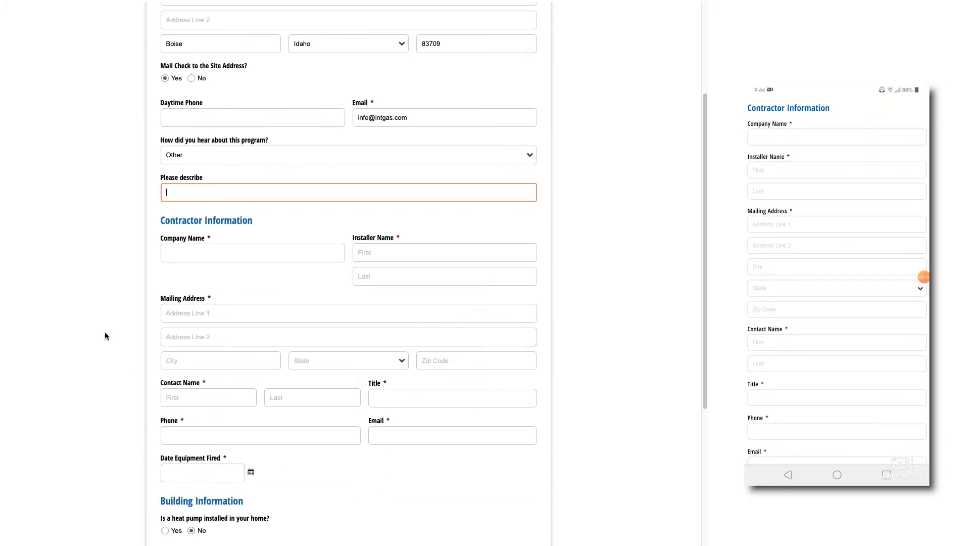
{"action": "scroll", "coordinate": [104, 334], "scroll_direction": "down", "scroll_amount": 2}
Enter the contractor's company name and the installer's first and last name.
{"action": "left_click", "coordinate": [229, 158]}
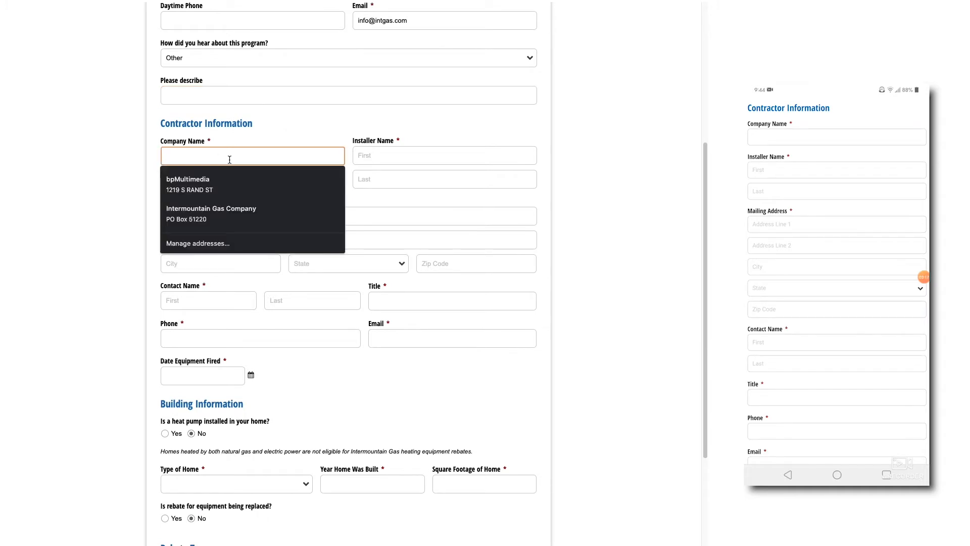
{"action": "type", "text": "Jo"}
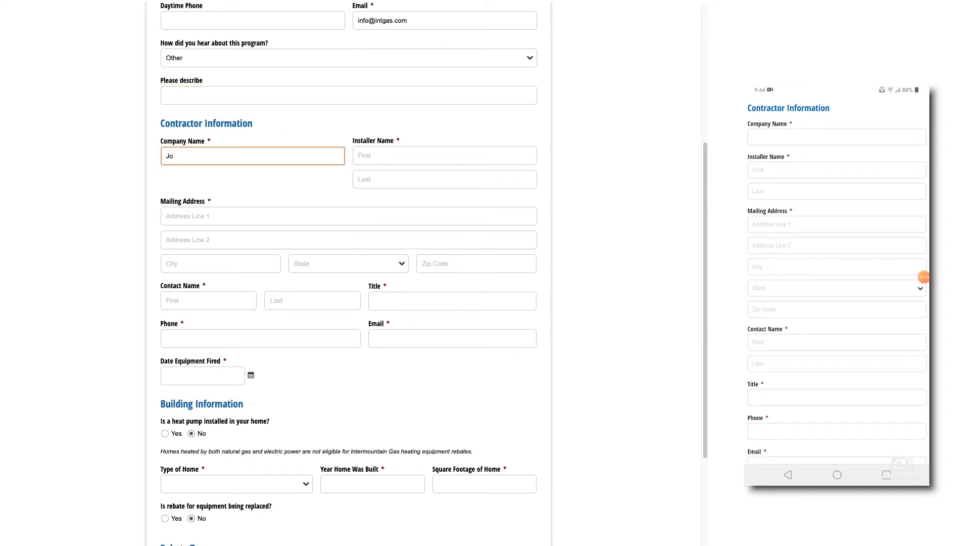
{"action": "type", "text": "hn's "}
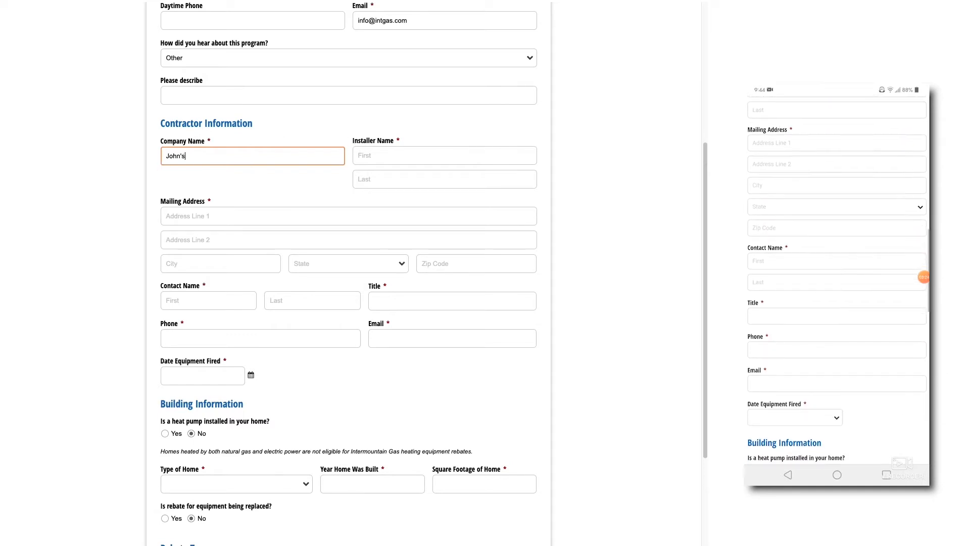
{"action": "type", "text": "Companyu"}
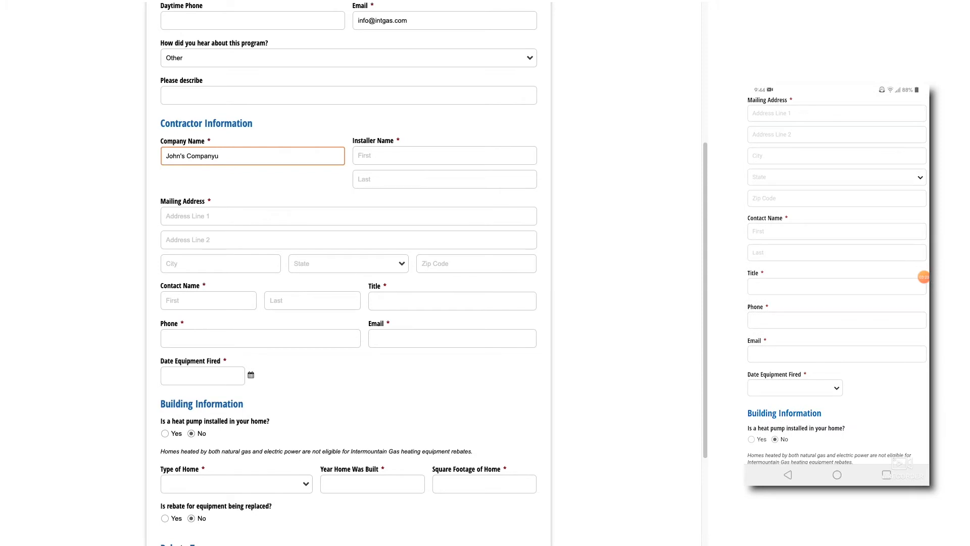
{"action": "key", "text": "BackSpace"}
{"action": "left_click", "coordinate": [388, 153]}
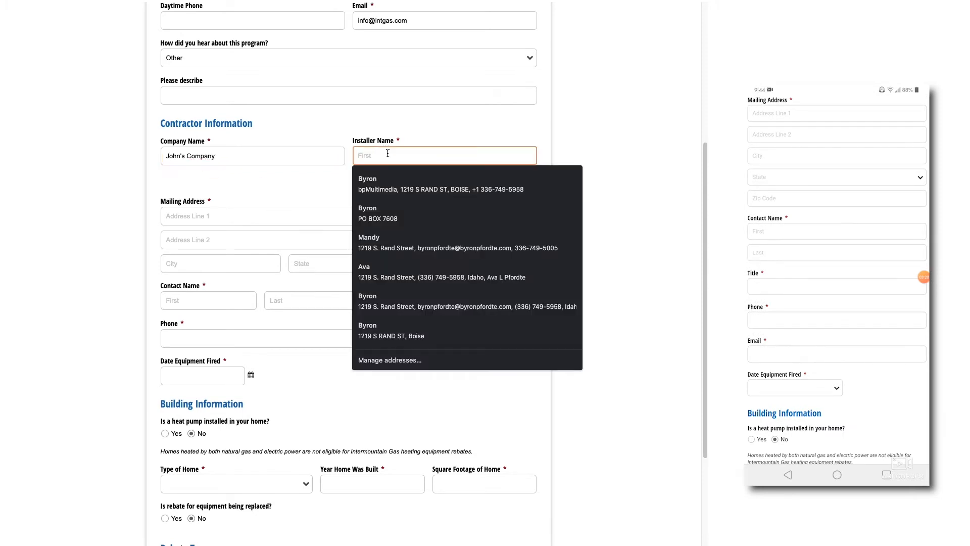
{"action": "type", "text": "John"}
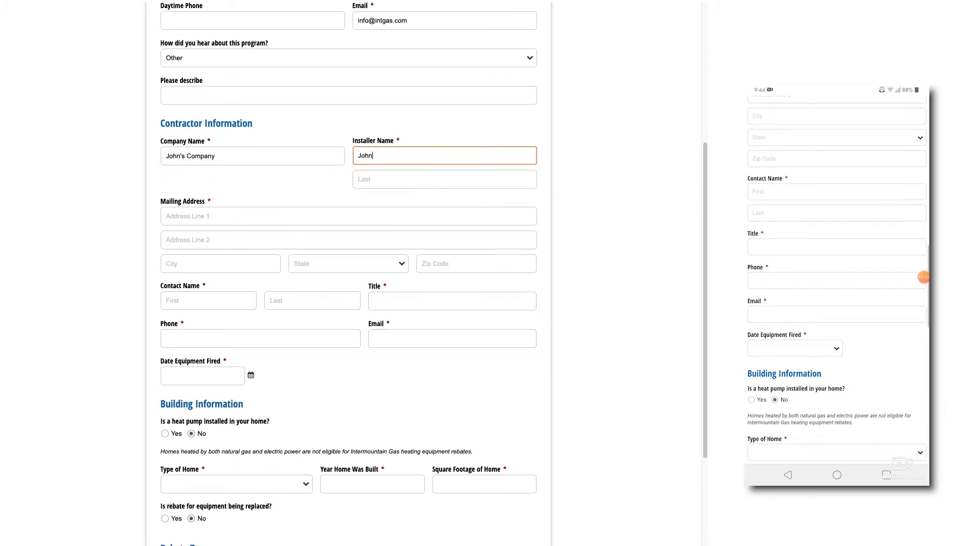
{"action": "left_click", "coordinate": [401, 181]}
{"action": "type", "text": "Bother"}
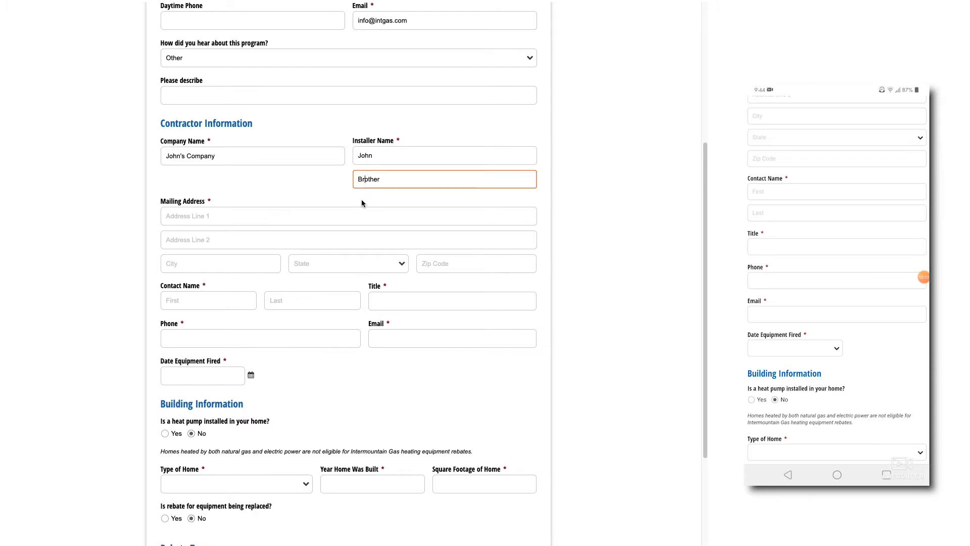
{"action": "left_click", "coordinate": [89, 192]}
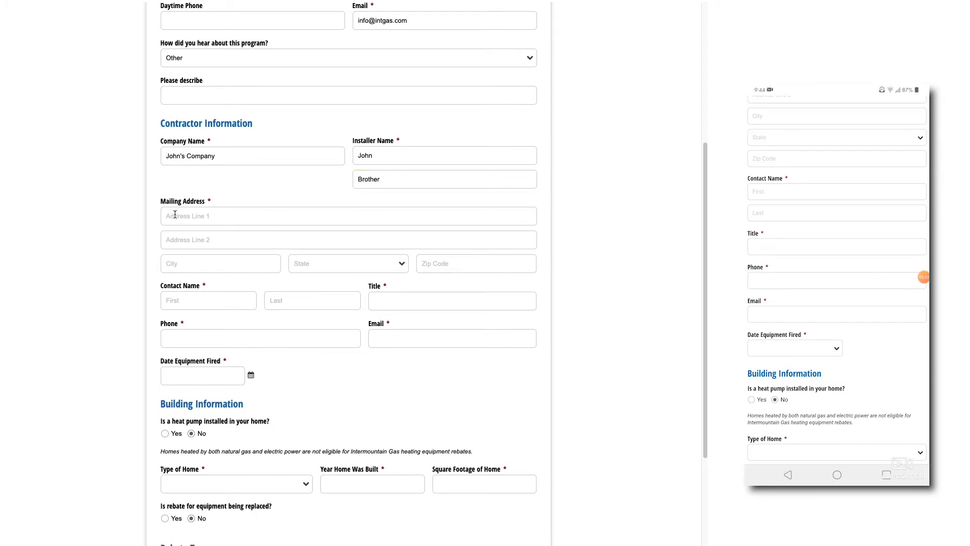
Enter the contractor's mailing street, city, Idaho as the state, and zip code.
{"action": "left_click", "coordinate": [176, 215]}
{"action": "type", "text": "12345"}
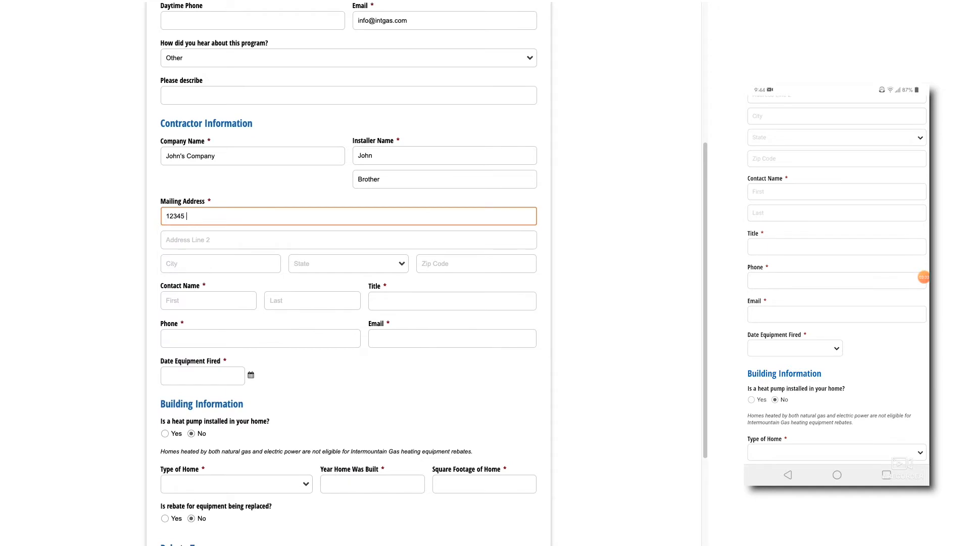
{"action": "type", "text": " Company Drive"}
{"action": "left_click", "coordinate": [209, 264]}
{"action": "type", "text": "Boise"}
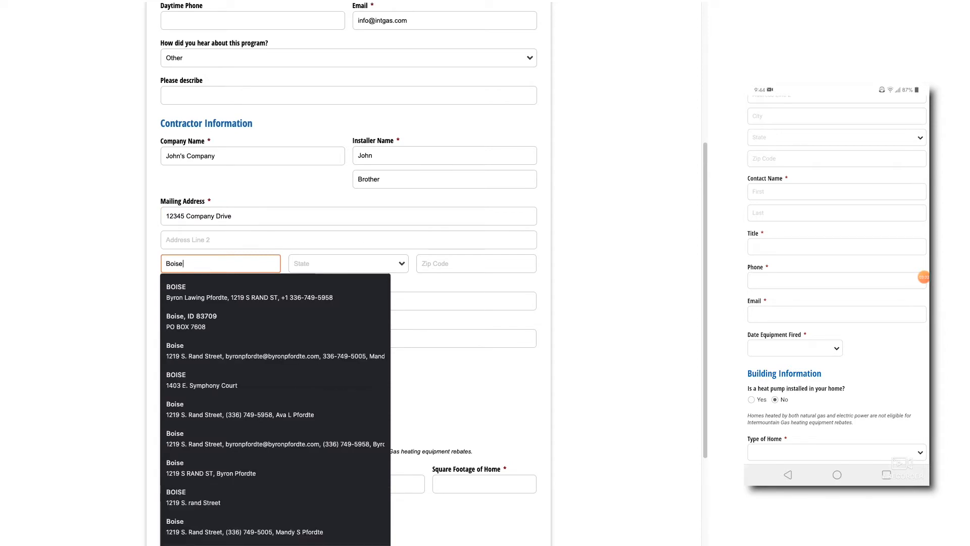
{"action": "left_click", "coordinate": [331, 263]}
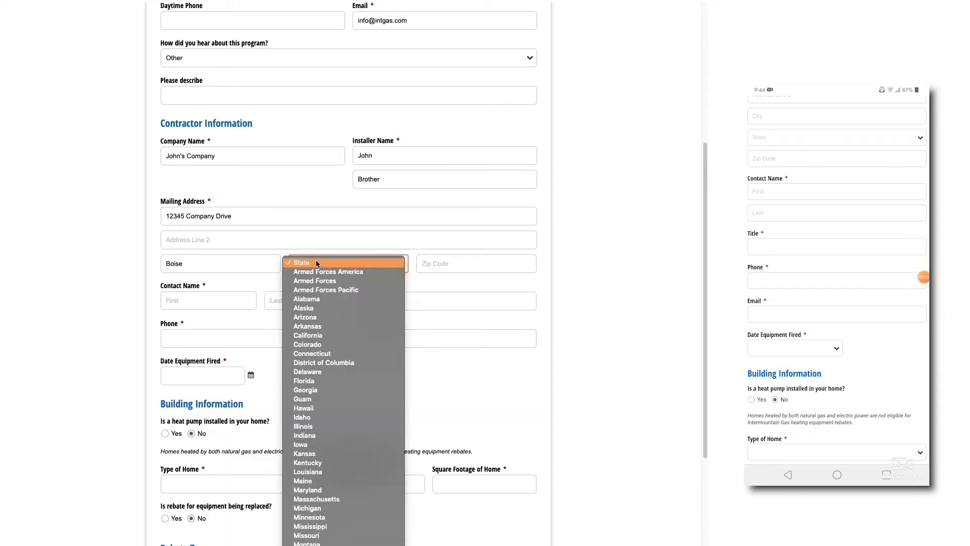
{"action": "left_click", "coordinate": [321, 414]}
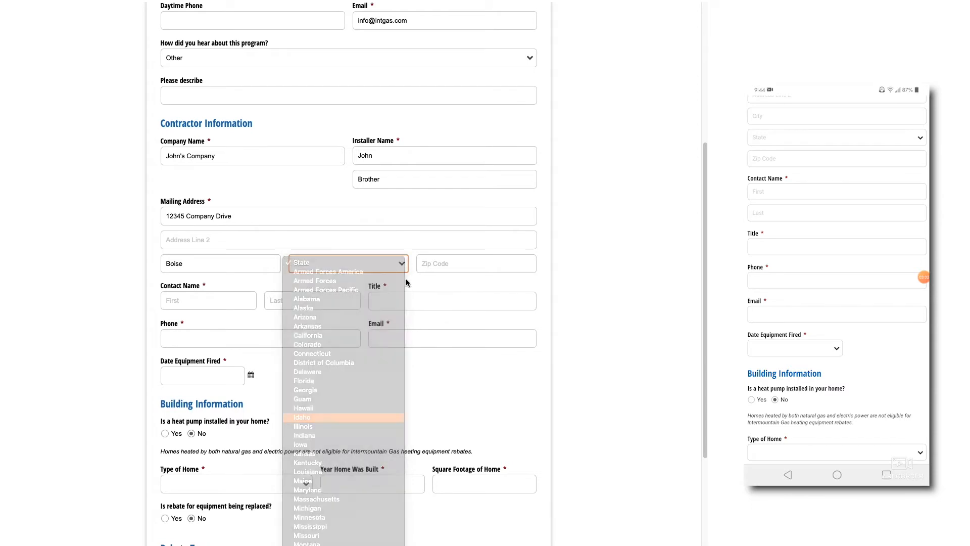
{"action": "left_click", "coordinate": [429, 262]}
{"action": "type", "text": "8"}
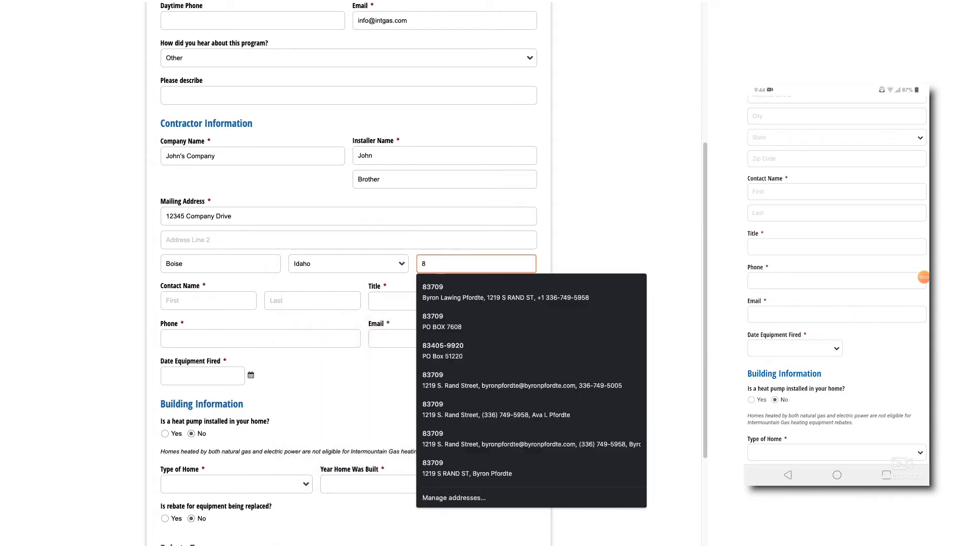
{"action": "type", "text": "3707"}
{"action": "left_click", "coordinate": [645, 192]}
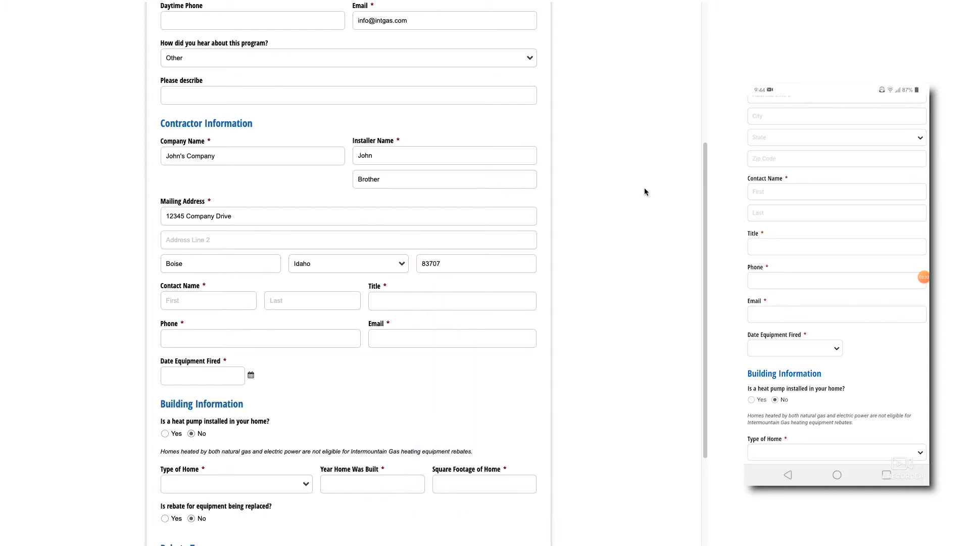
Enter the contact person's name, title Office Manager, and phone number.
{"action": "left_click", "coordinate": [196, 301]}
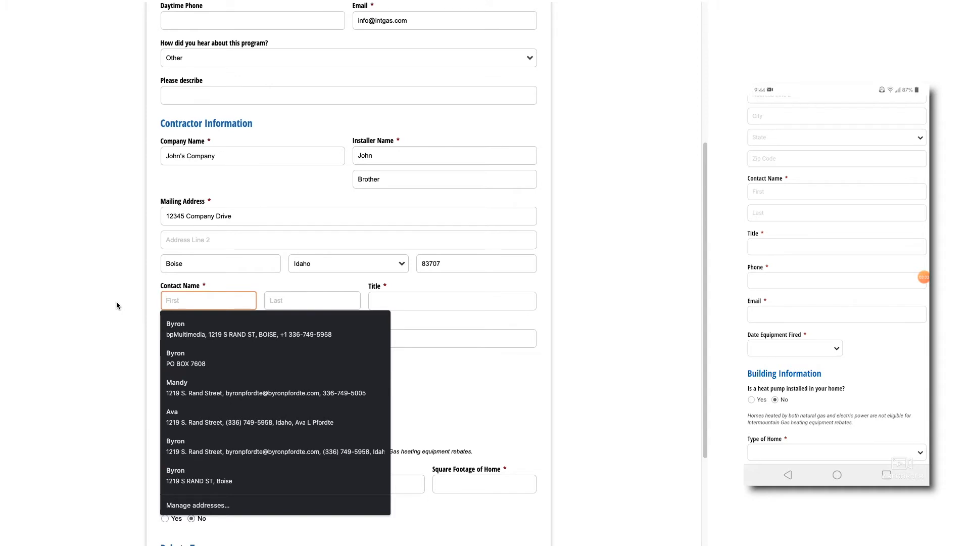
{"action": "type", "text": "Mar"}
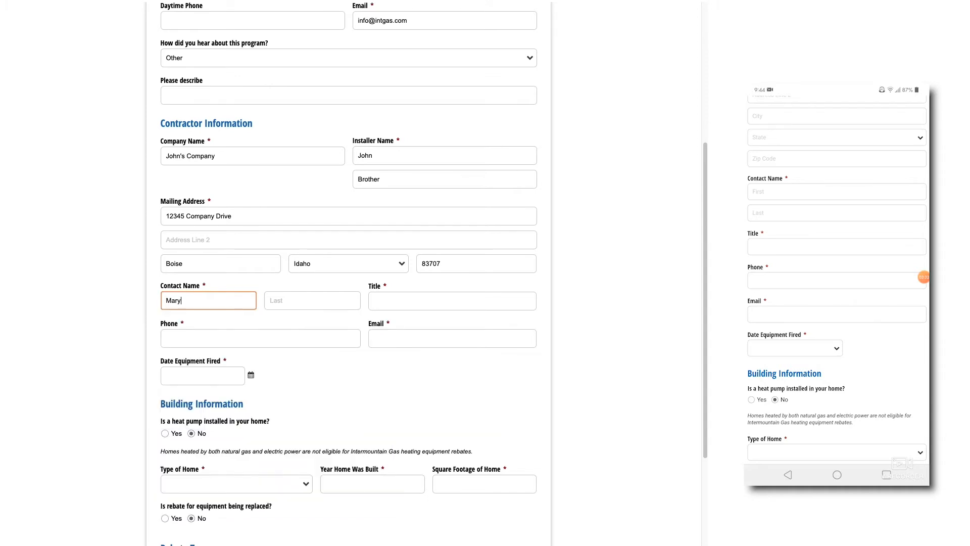
{"action": "type", "text": "y"}
{"action": "left_click", "coordinate": [303, 299]}
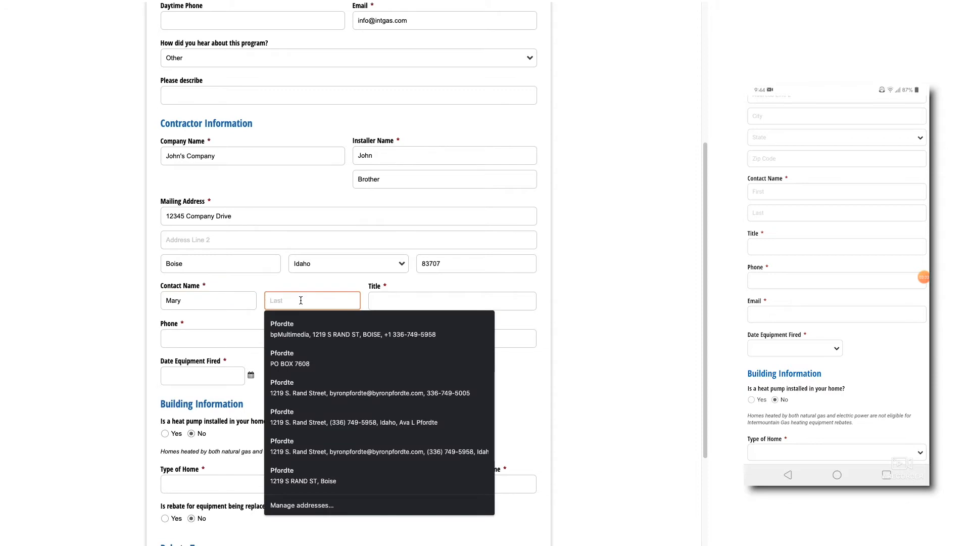
{"action": "type", "text": "Smoth"}
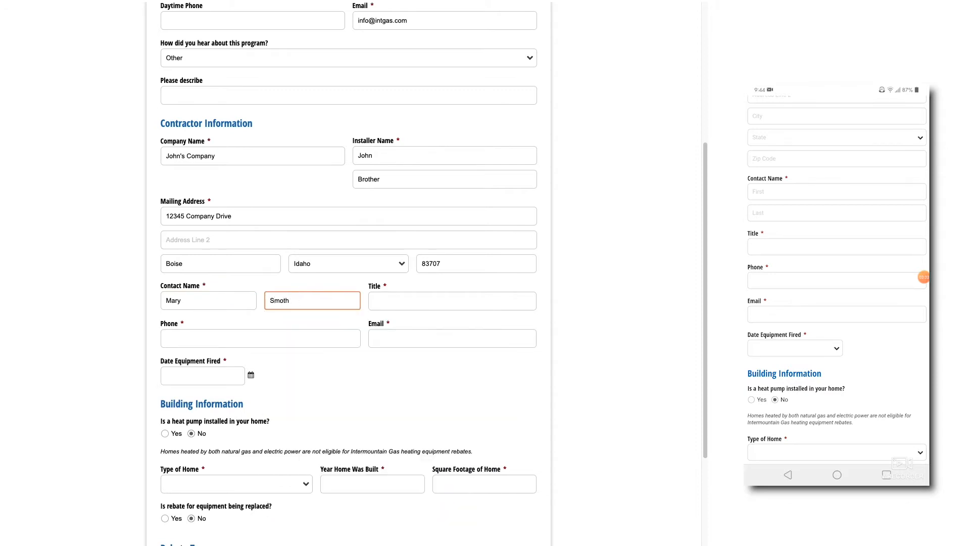
{"action": "type", "text": "th"}
{"action": "left_click", "coordinate": [464, 298]}
{"action": "type", "text": "Office Manager"}
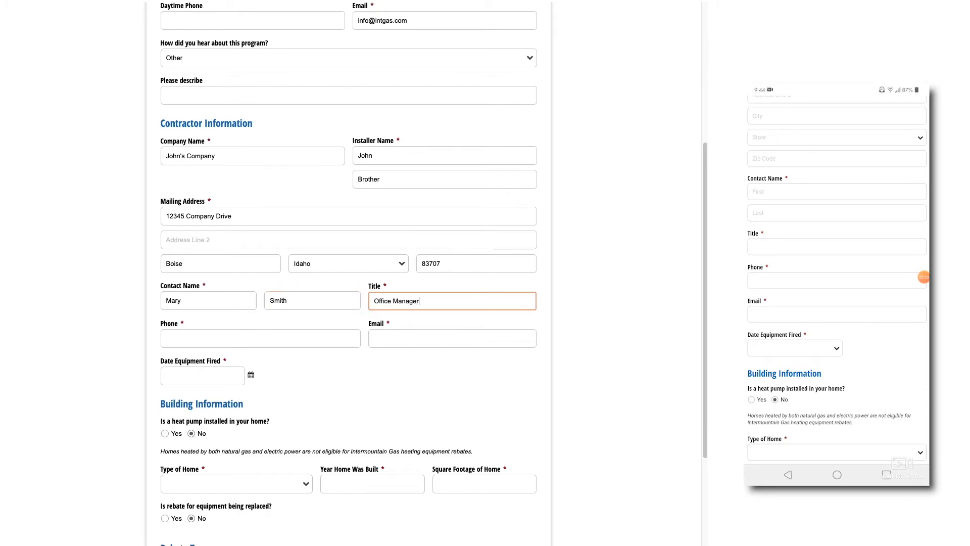
{"action": "left_click", "coordinate": [277, 334]}
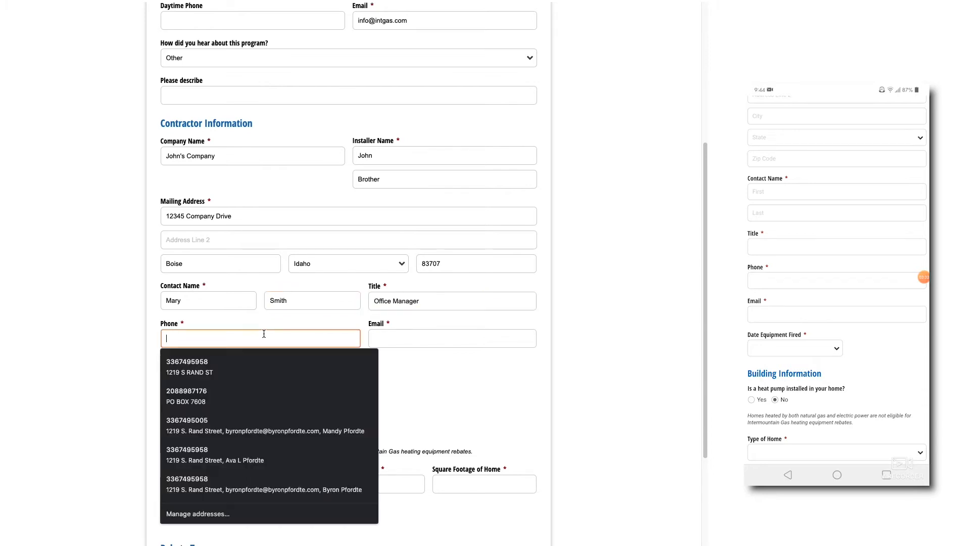
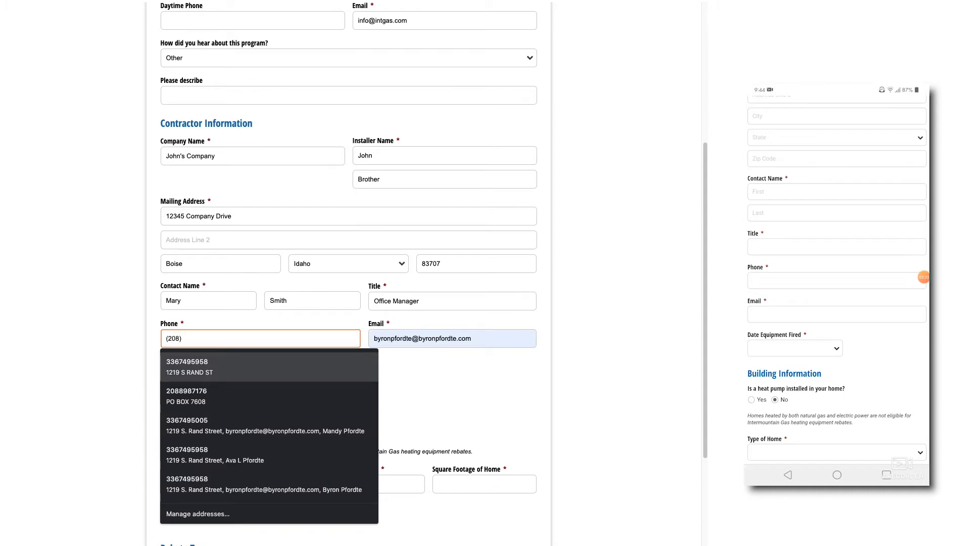
{"action": "left_click", "coordinate": [508, 403]}
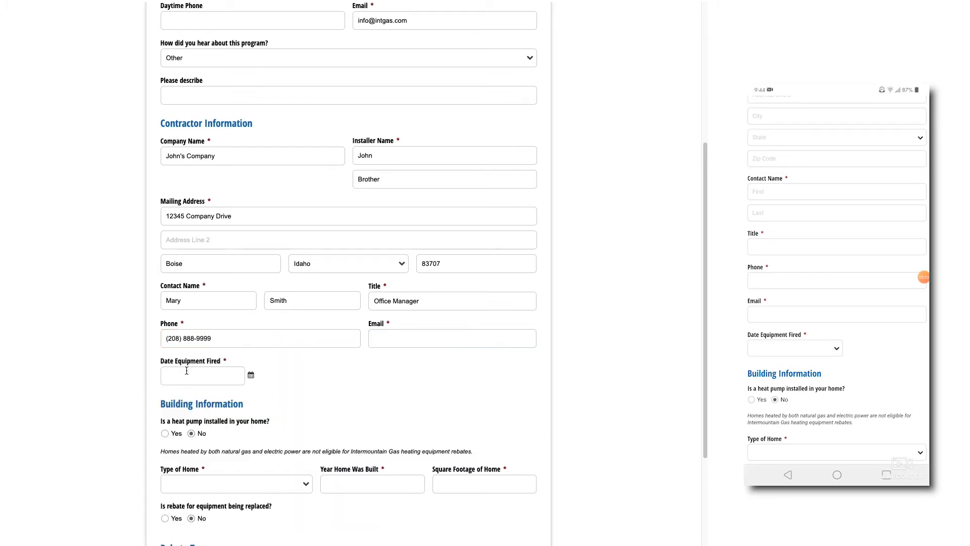
Set Date Equipment Fired to 10/1/2020 and leave the heat pump question on No.
{"action": "left_click", "coordinate": [252, 377]}
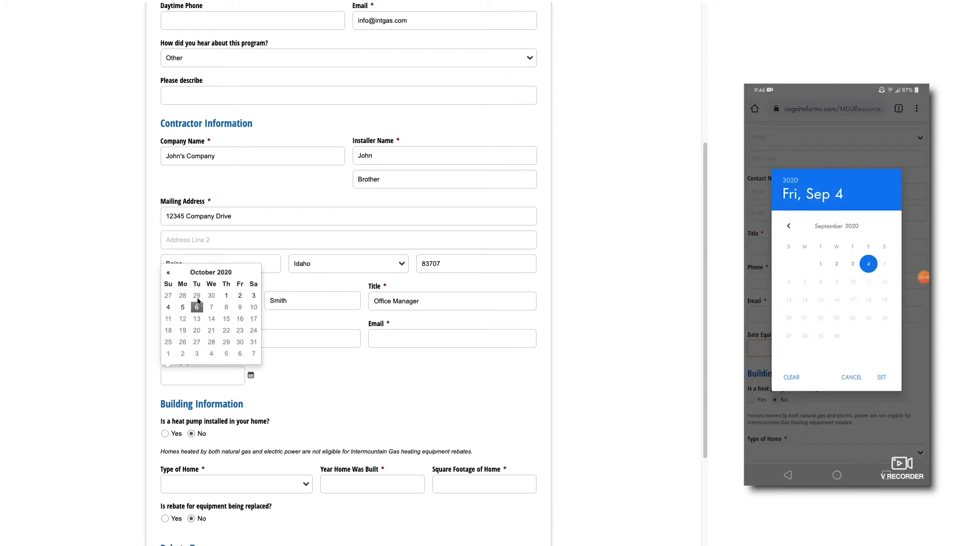
{"action": "left_click", "coordinate": [225, 298]}
{"action": "scroll", "coordinate": [303, 407], "scroll_direction": "down", "scroll_amount": 2}
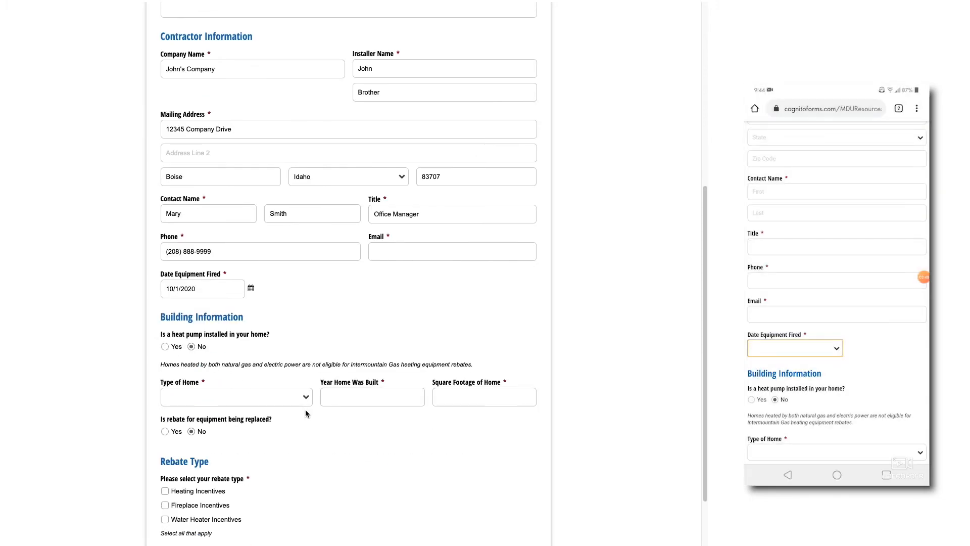
{"action": "scroll", "coordinate": [305, 409], "scroll_direction": "down", "scroll_amount": 2}
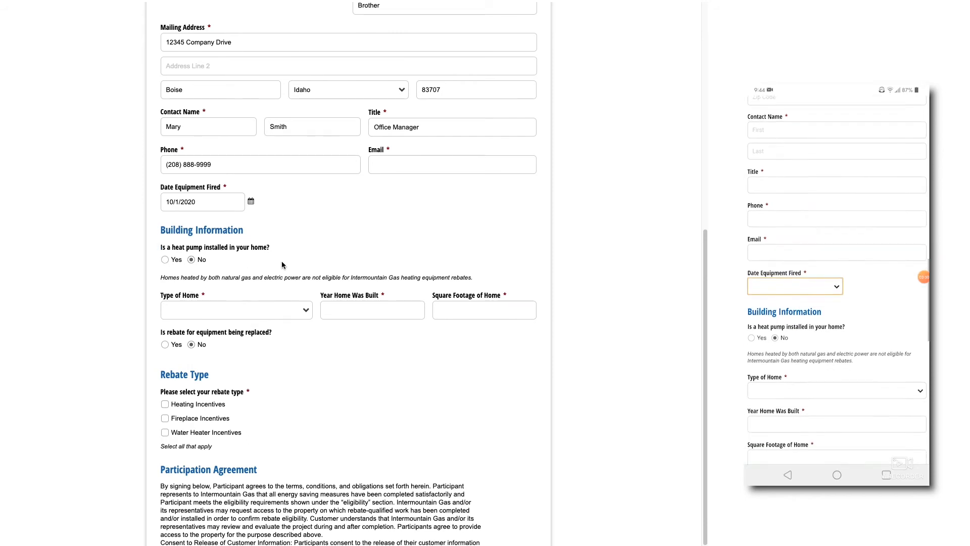
{"action": "left_click", "coordinate": [164, 259]}
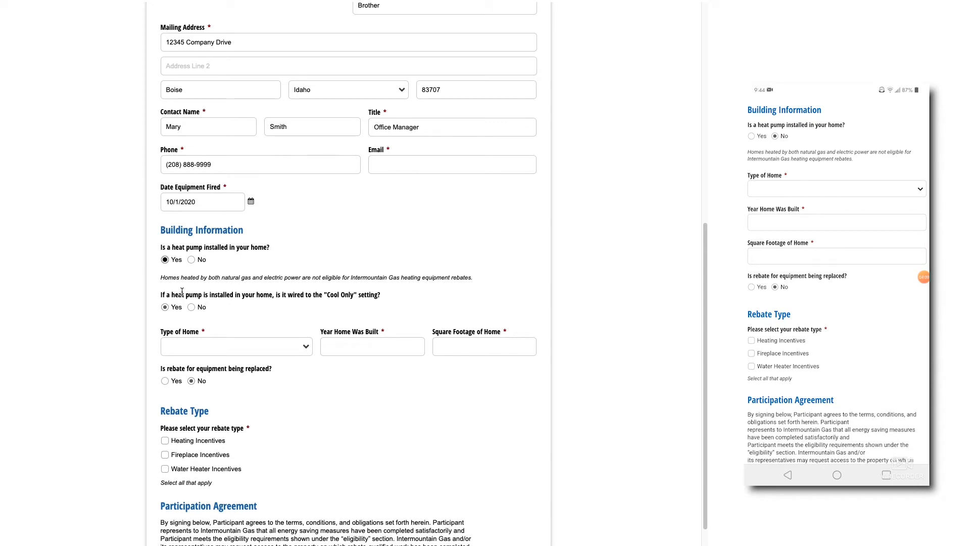
{"action": "left_click", "coordinate": [191, 260]}
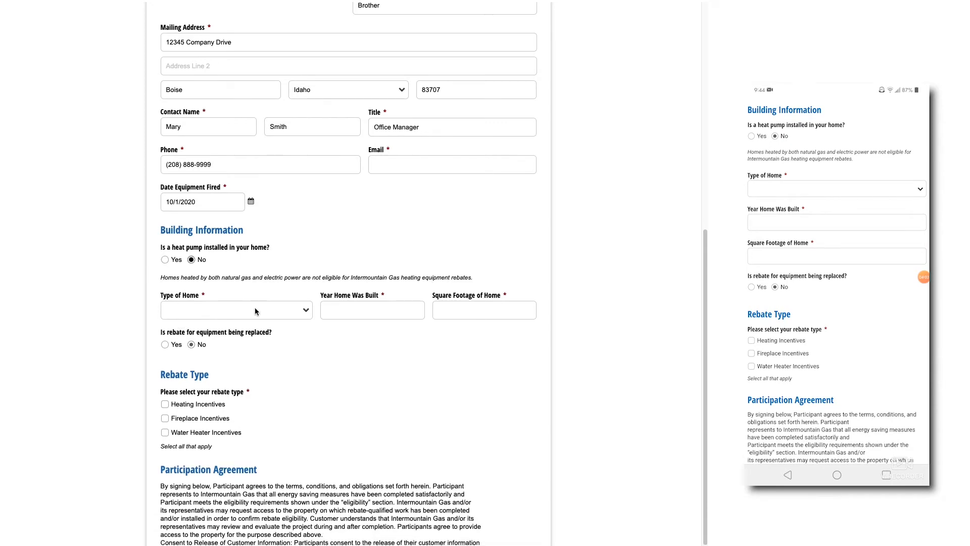
Record a Single Family Residence built 2020, 2500 sq ft, equipment-replaced left No.
{"action": "left_click", "coordinate": [274, 310]}
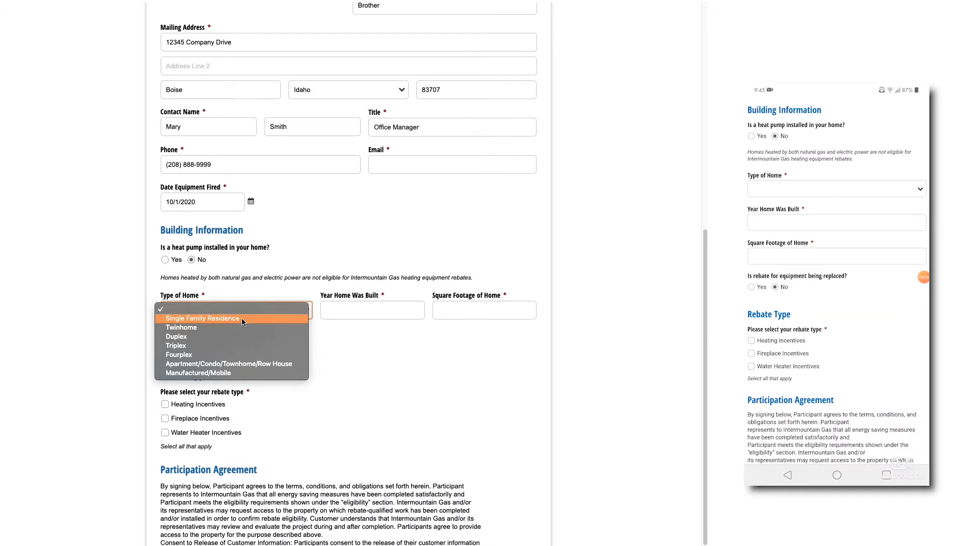
{"action": "left_click", "coordinate": [207, 319]}
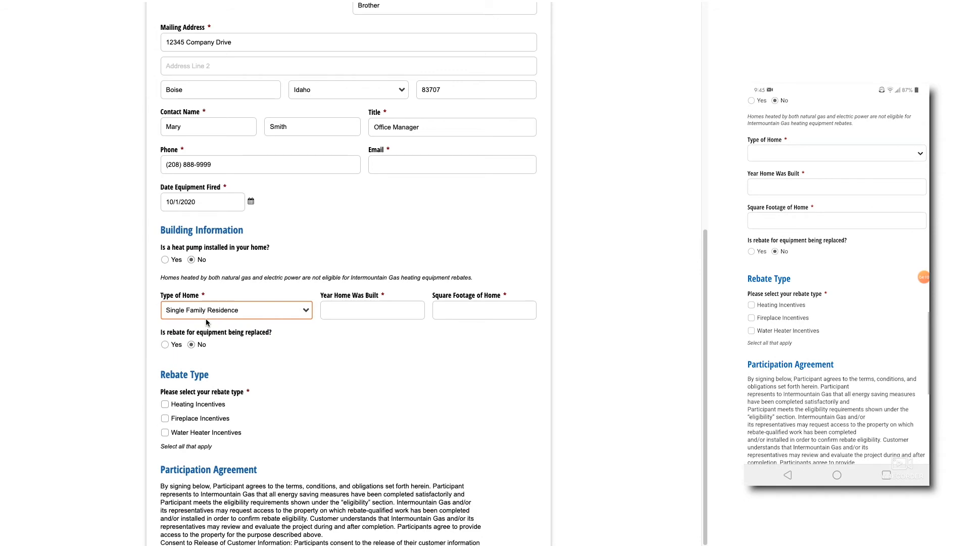
{"action": "left_click", "coordinate": [349, 309]}
{"action": "type", "text": "2020"}
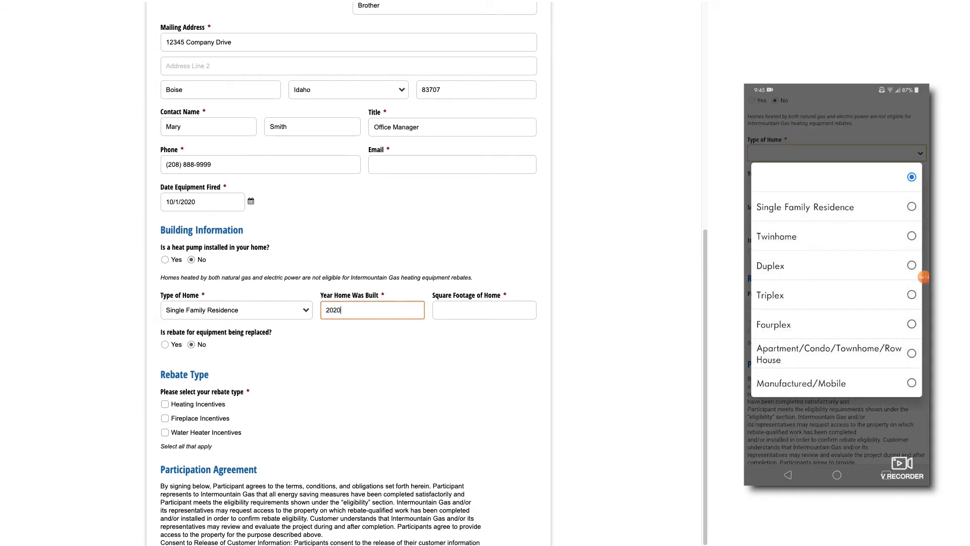
{"action": "left_click", "coordinate": [454, 309]}
{"action": "type", "text": "2500"}
{"action": "left_click", "coordinate": [291, 374]}
{"action": "scroll", "coordinate": [291, 375], "scroll_direction": "down", "scroll_amount": 3}
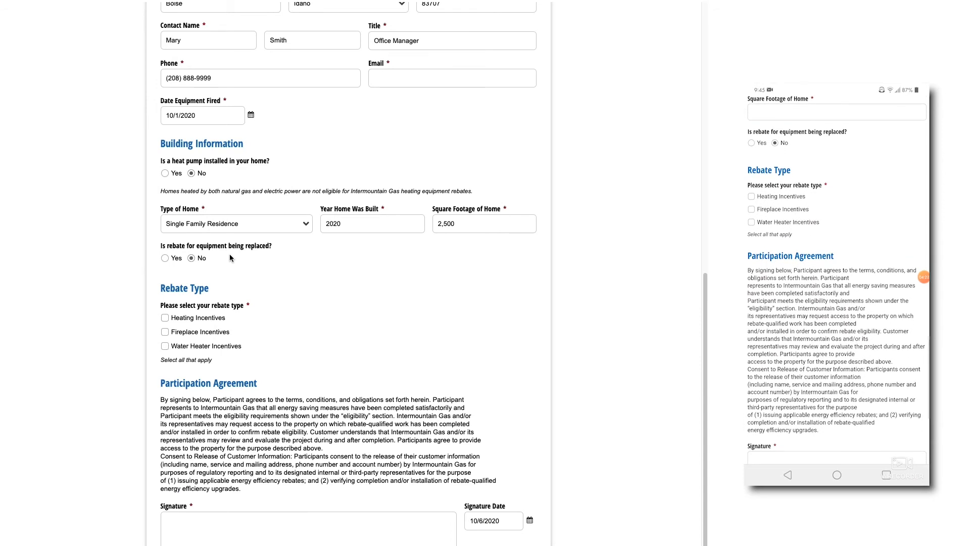
{"action": "left_click", "coordinate": [172, 260]}
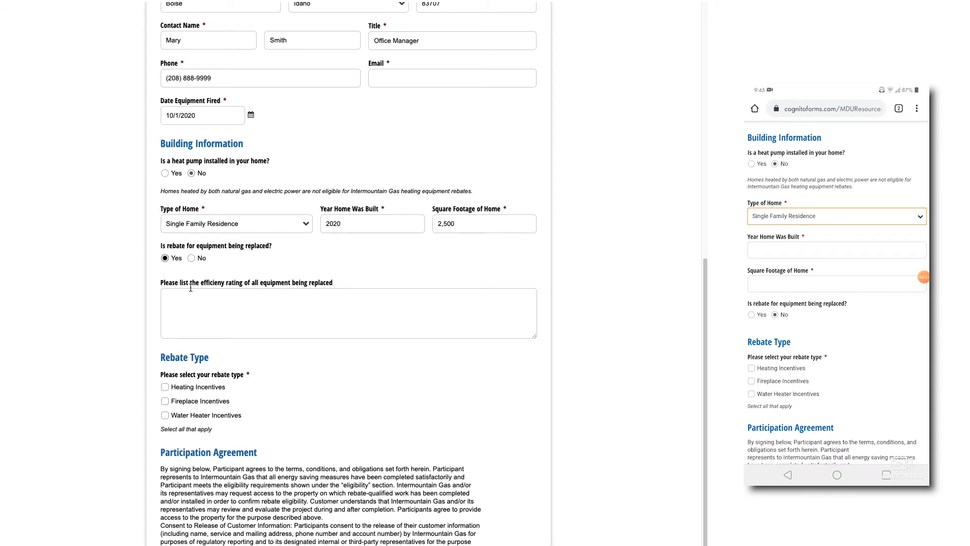
{"action": "left_click", "coordinate": [192, 259]}
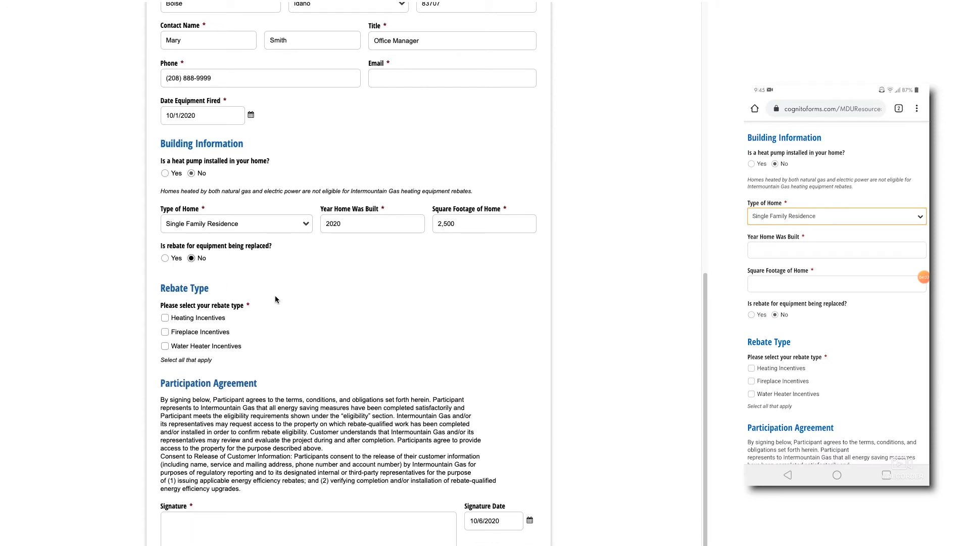
{"action": "scroll", "coordinate": [267, 294], "scroll_direction": "down", "scroll_amount": 1}
Select Heating Incentives with permit number 123456 and the 95% AFUE gas furnace.
{"action": "left_click", "coordinate": [165, 254]}
{"action": "scroll", "coordinate": [324, 266], "scroll_direction": "down", "scroll_amount": 2}
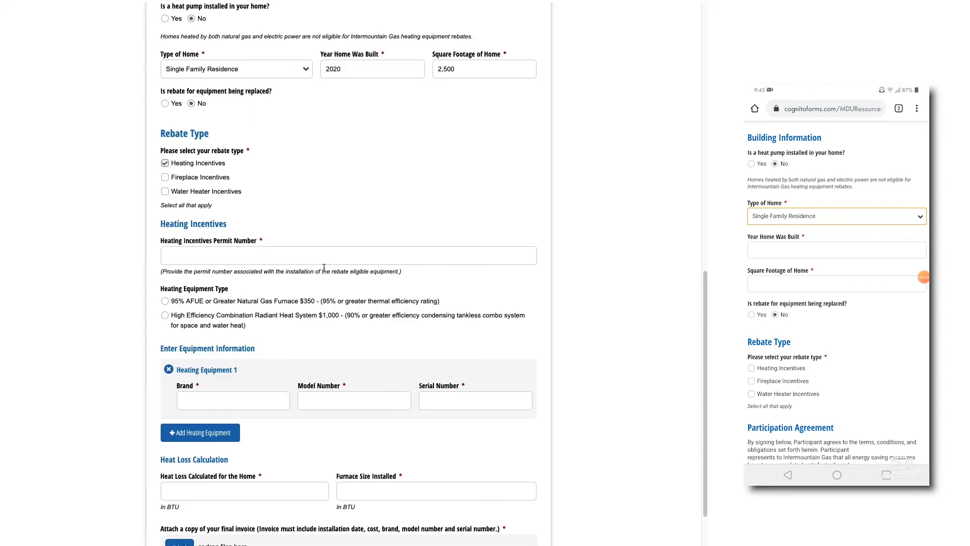
{"action": "left_click", "coordinate": [198, 254]}
{"action": "type", "text": "123456"}
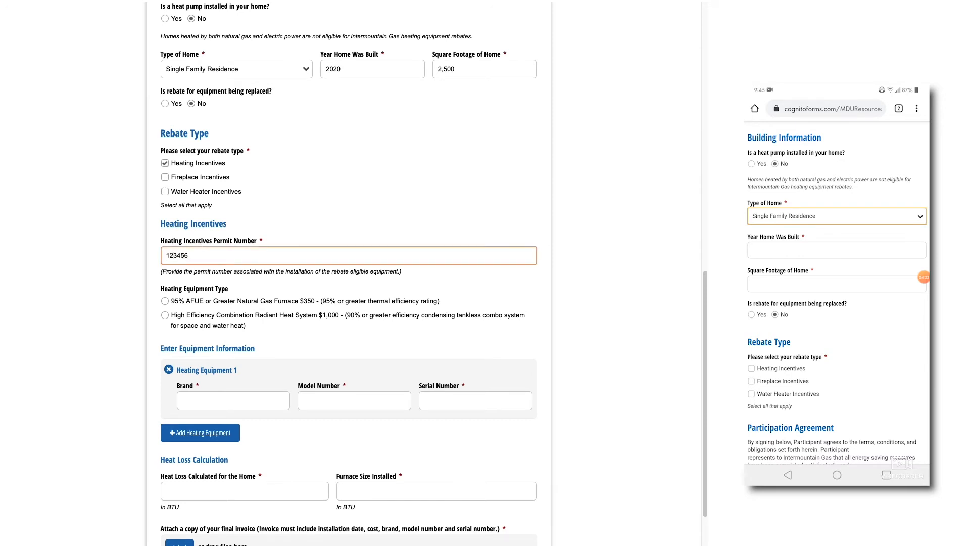
{"action": "left_click", "coordinate": [165, 301]}
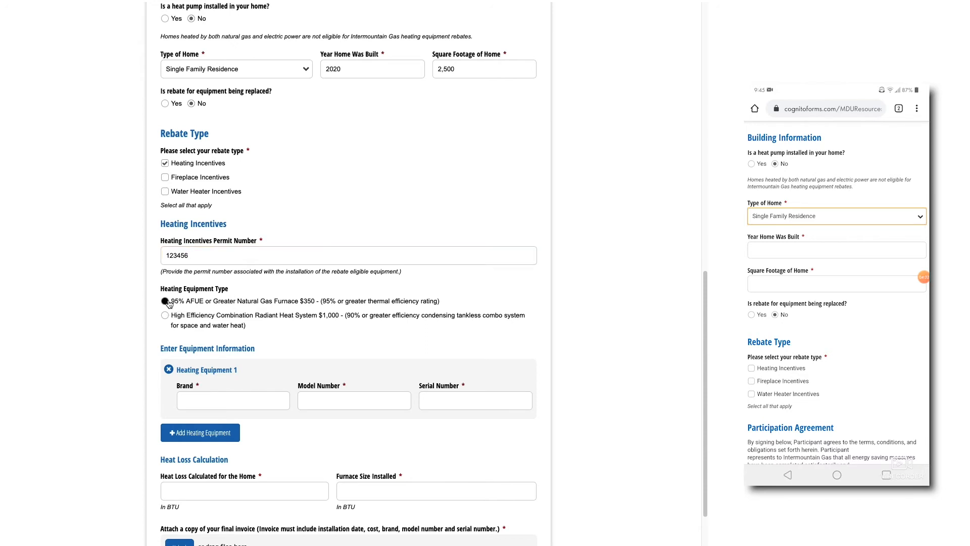
Enter heating equipment brand Trane, model 1234, serial 1234567.
{"action": "scroll", "coordinate": [247, 341], "scroll_direction": "down", "scroll_amount": 2}
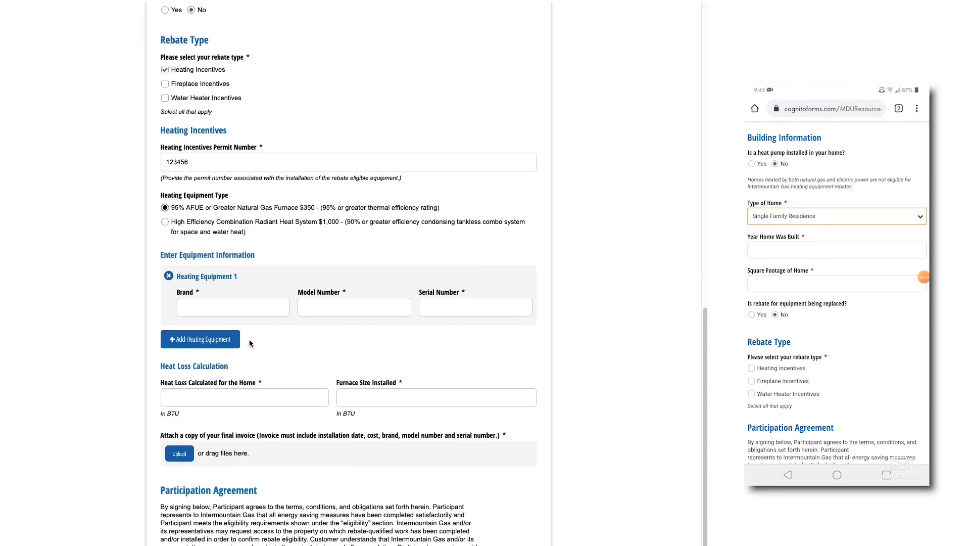
{"action": "scroll", "coordinate": [247, 339], "scroll_direction": "down", "scroll_amount": 1}
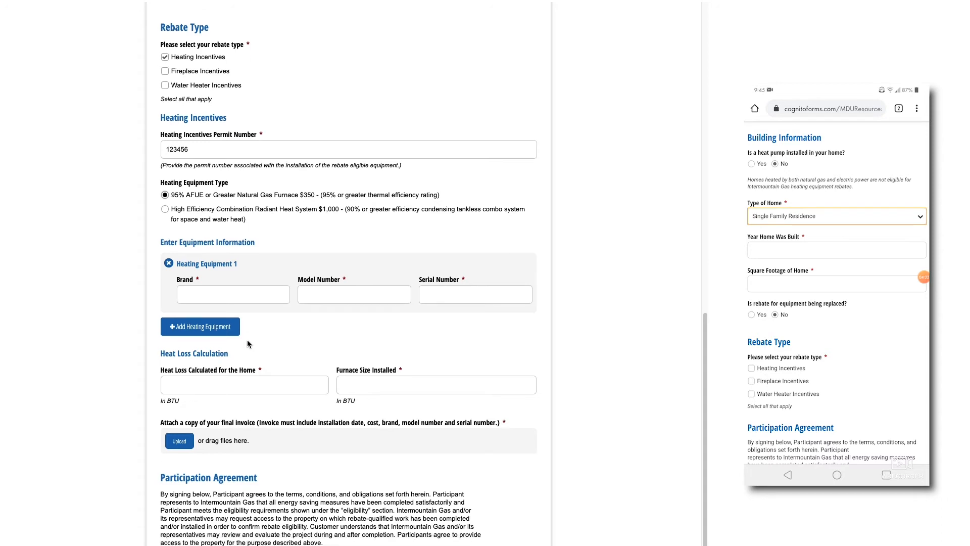
{"action": "left_click", "coordinate": [202, 293]}
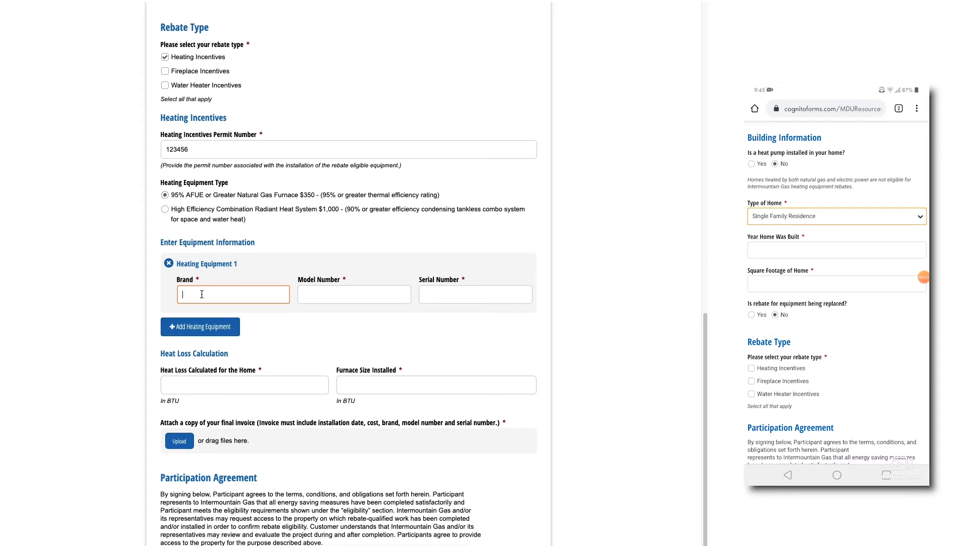
{"action": "type", "text": "Trane"}
{"action": "left_click", "coordinate": [355, 299]}
{"action": "type", "text": "1234"}
{"action": "left_click", "coordinate": [428, 295]}
{"action": "type", "text": "1234567"}
{"action": "left_click", "coordinate": [286, 328]}
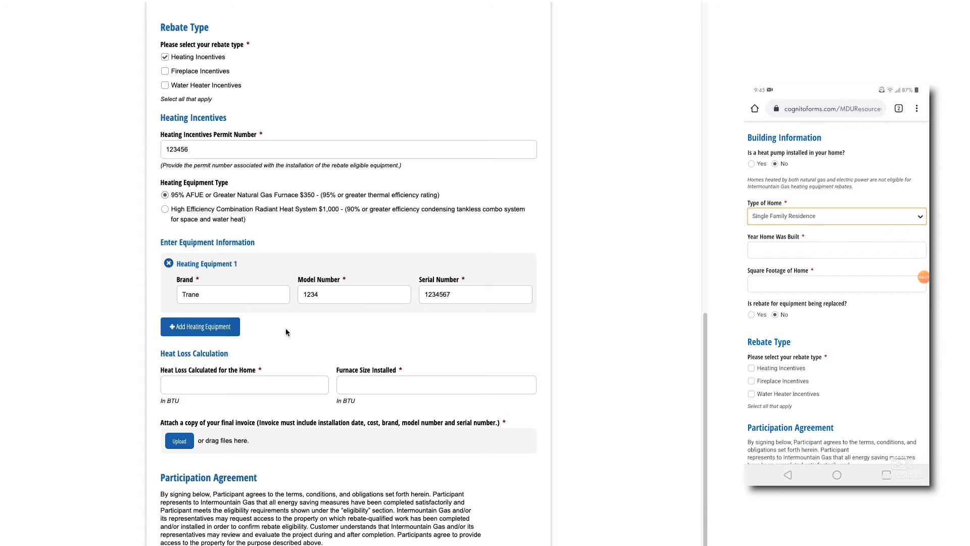
{"action": "scroll", "coordinate": [286, 332], "scroll_direction": "down", "scroll_amount": 2}
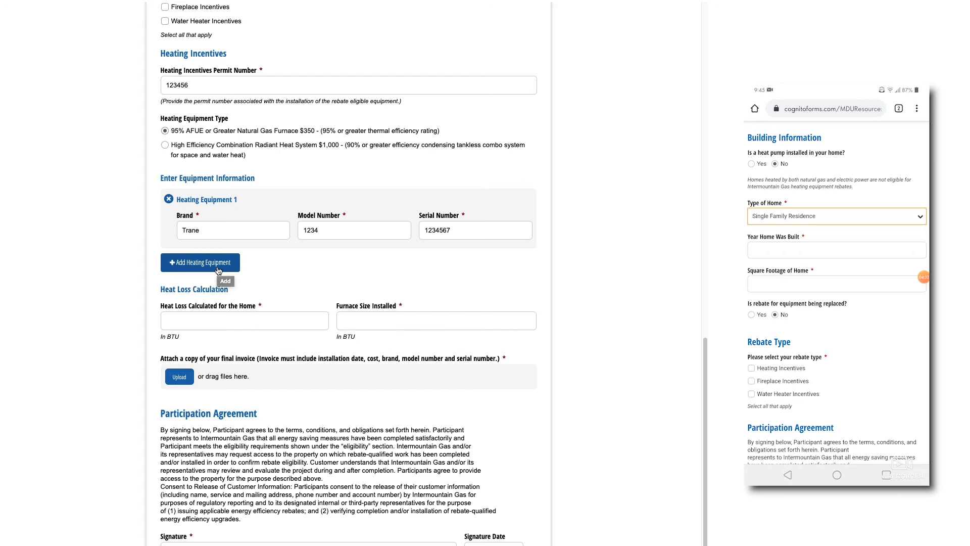
Enter heat loss of 10,000 BTU and furnace size of 80,000 BTU.
{"action": "left_click", "coordinate": [203, 321]}
{"action": "type", "text": "10000"}
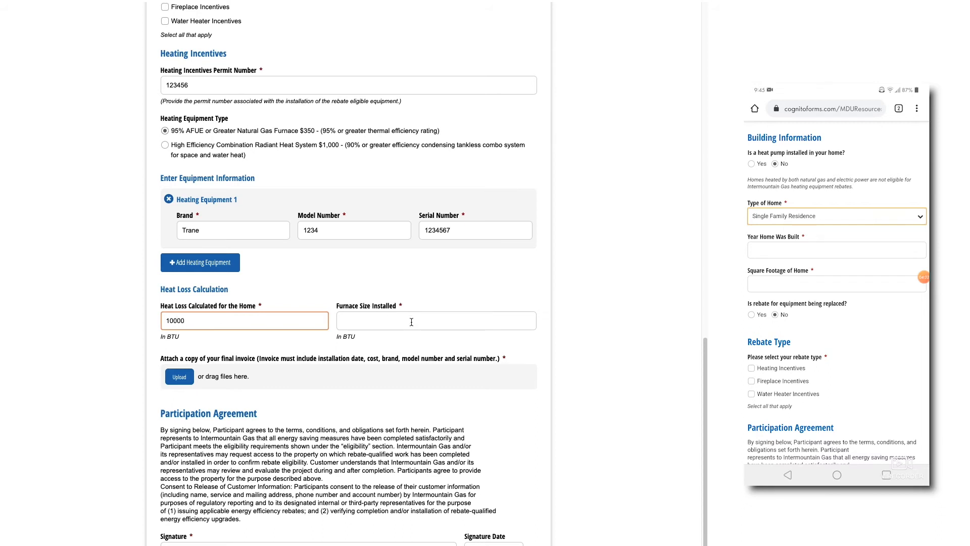
{"action": "left_click", "coordinate": [400, 322]}
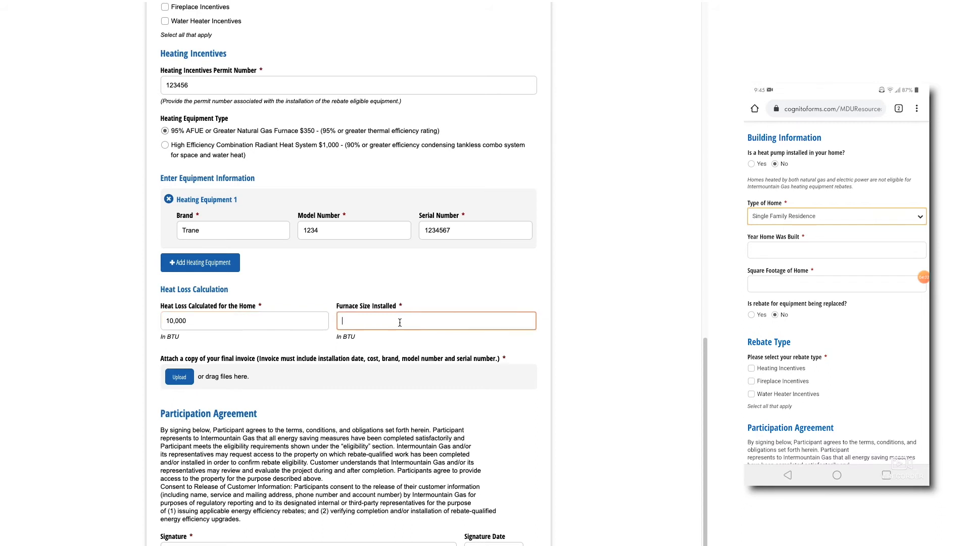
{"action": "type", "text": "80000"}
{"action": "left_click", "coordinate": [20, 338]}
{"action": "scroll", "coordinate": [68, 350], "scroll_direction": "down", "scroll_amount": 2}
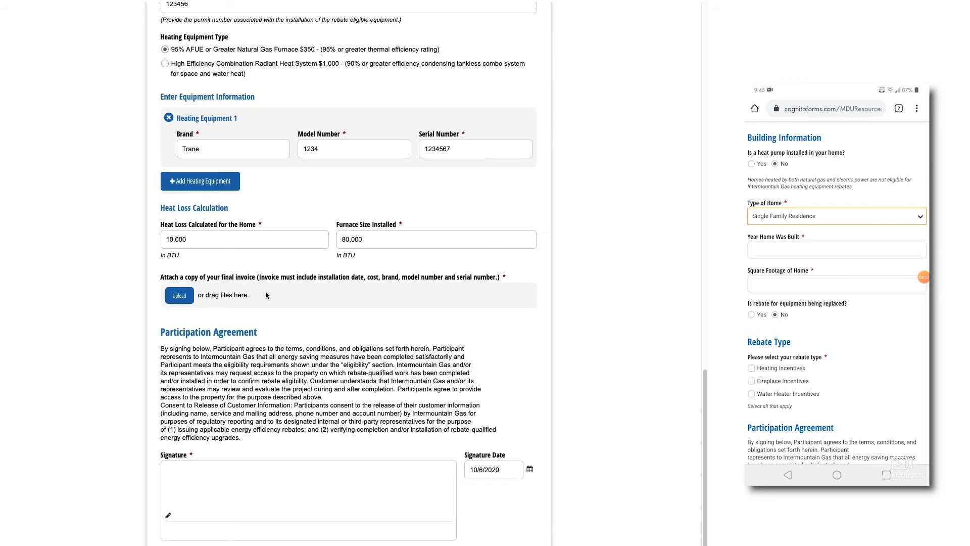
Attach invoice.pdf from Downloads as the heating invoice.
{"action": "left_click", "coordinate": [180, 300]}
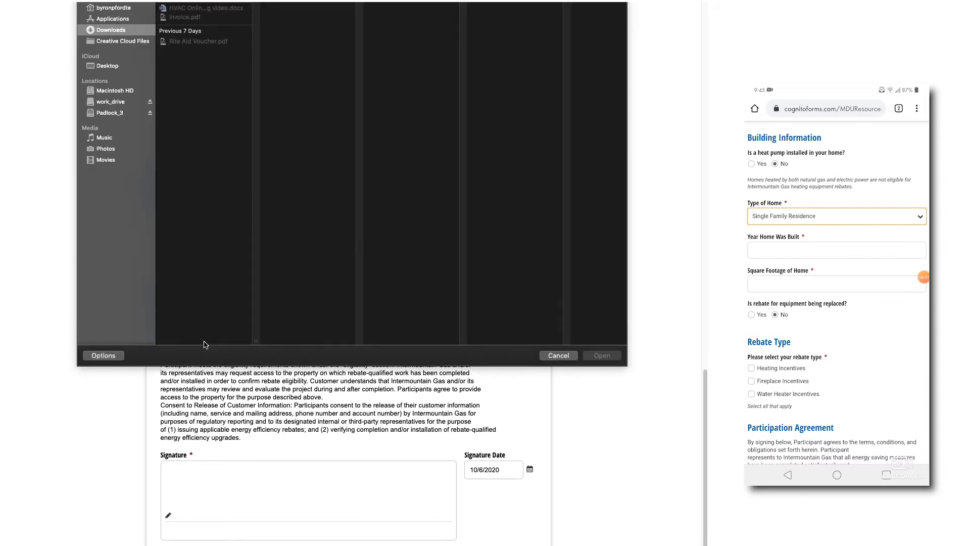
{"action": "left_click", "coordinate": [212, 19]}
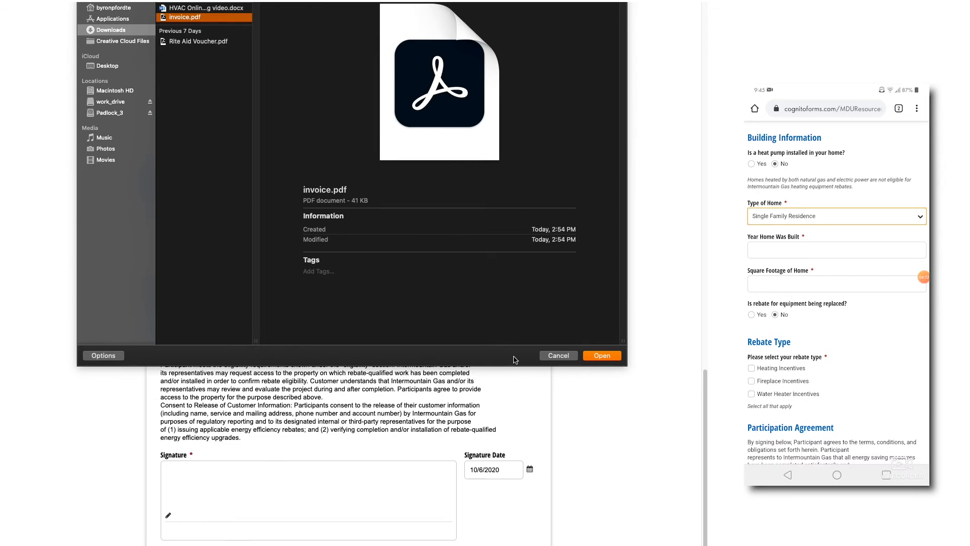
{"action": "left_click", "coordinate": [602, 356]}
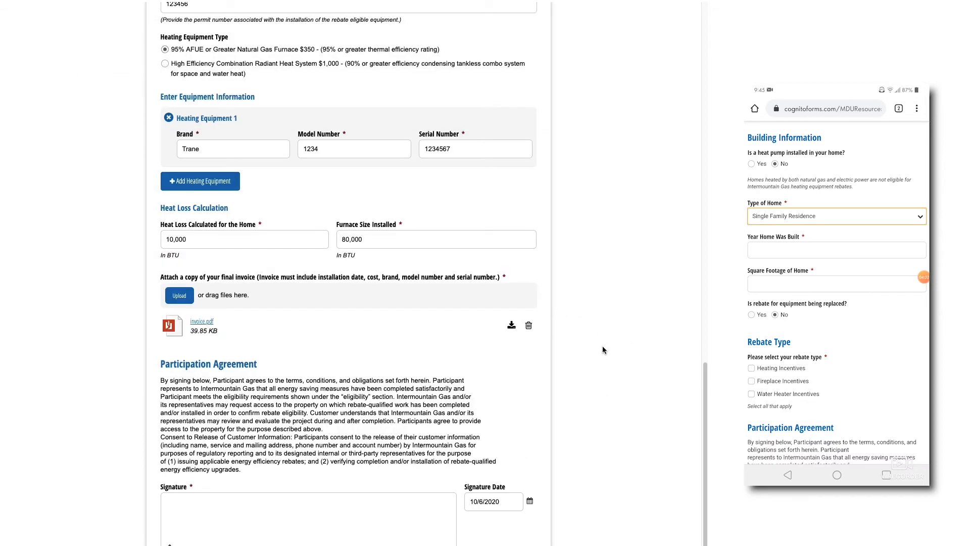
{"action": "scroll", "coordinate": [602, 345], "scroll_direction": "down", "scroll_amount": 1}
{"action": "scroll", "coordinate": [601, 344], "scroll_direction": "up", "scroll_amount": 2}
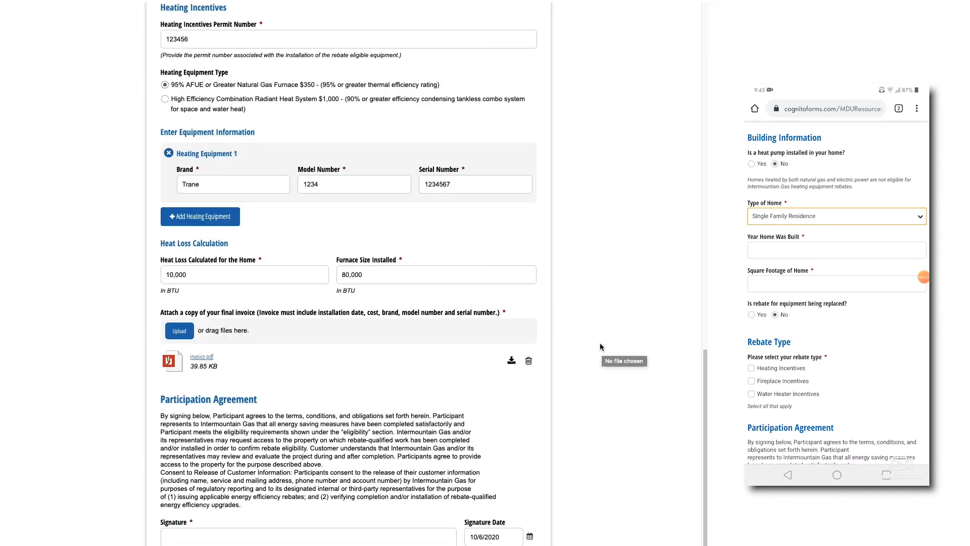
{"action": "scroll", "coordinate": [230, 133], "scroll_direction": "up", "scroll_amount": 3}
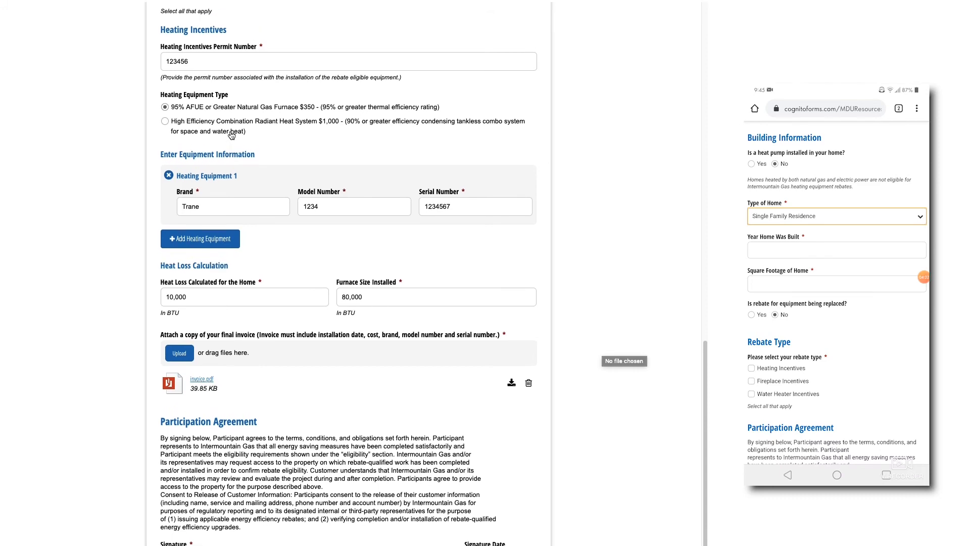
Add Water Heater Incentives with permit 123456 and the .91 UEF condensing tankless heater.
{"action": "left_click", "coordinate": [164, 160]}
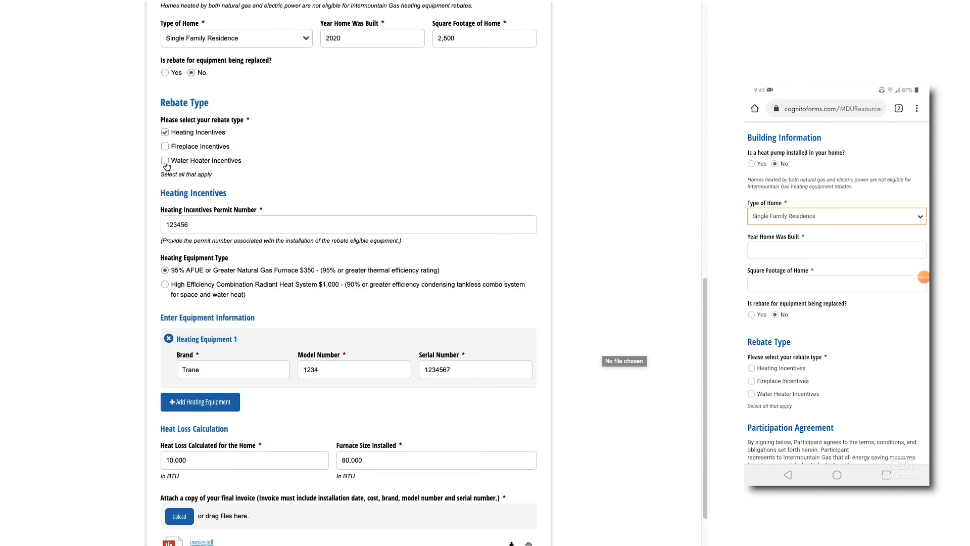
{"action": "scroll", "coordinate": [117, 218], "scroll_direction": "down", "scroll_amount": 1}
{"action": "scroll", "coordinate": [105, 230], "scroll_direction": "down", "scroll_amount": 5}
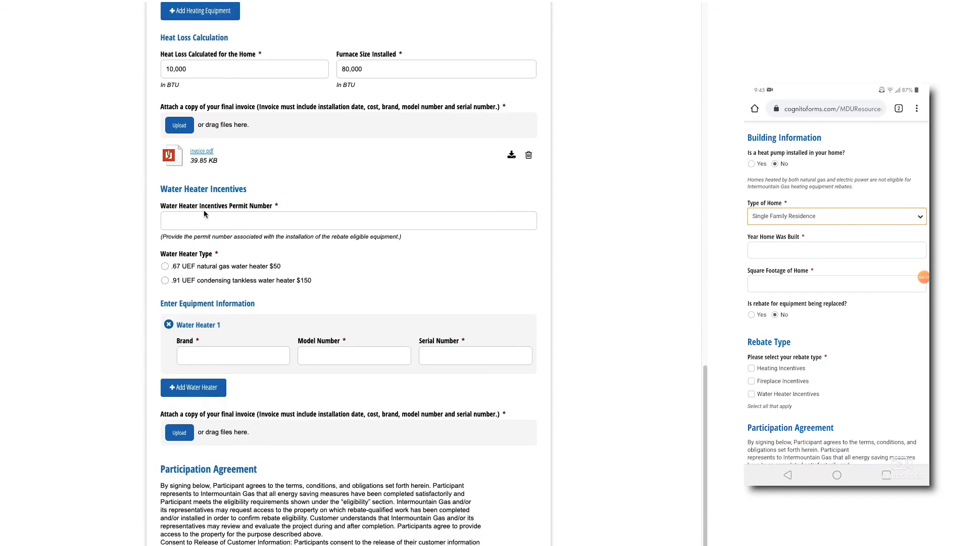
{"action": "left_click", "coordinate": [195, 221]}
{"action": "type", "text": "1234"}
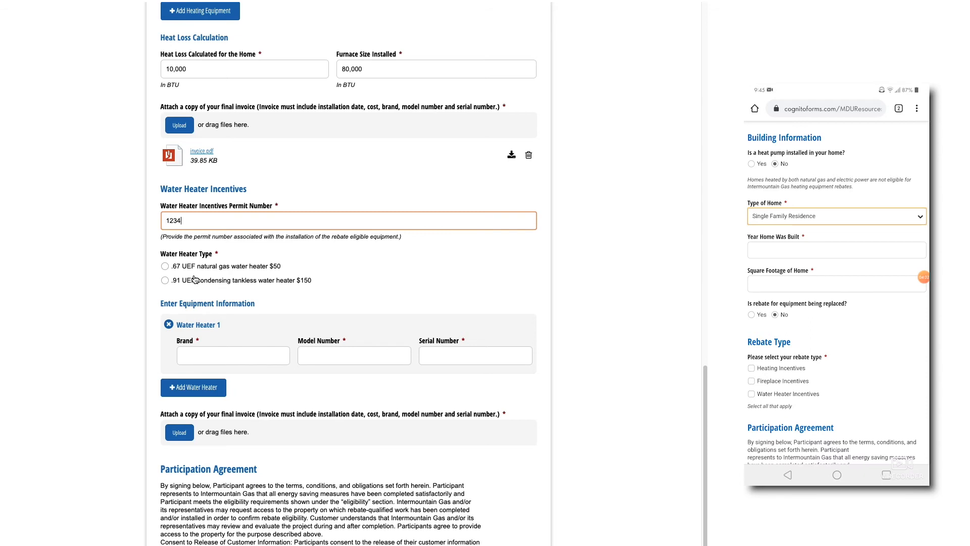
{"action": "type", "text": "56"}
{"action": "left_click", "coordinate": [165, 281]}
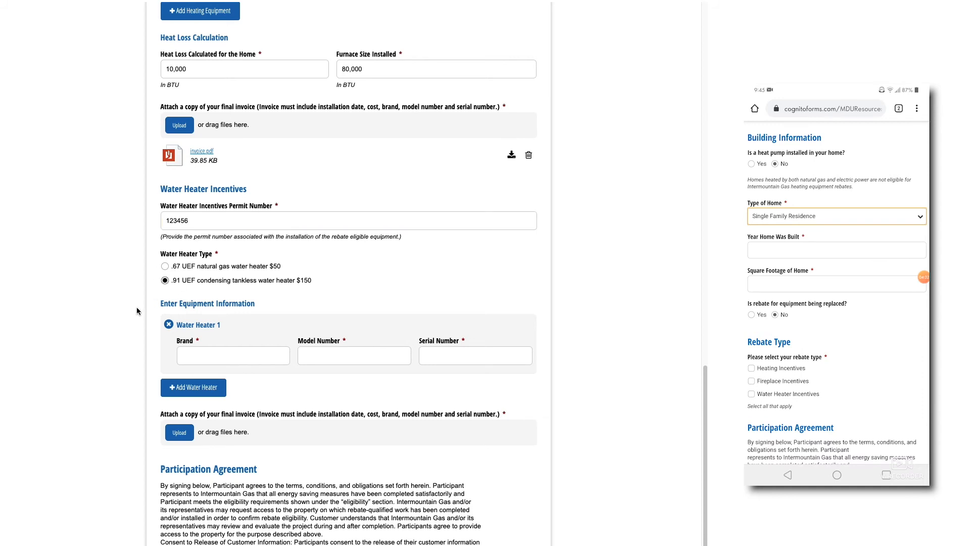
Enter water heater brand grand, model 1234, serial 1234567.
{"action": "scroll", "coordinate": [141, 314], "scroll_direction": "down", "scroll_amount": 1}
{"action": "scroll", "coordinate": [145, 319], "scroll_direction": "down", "scroll_amount": 1}
{"action": "left_click", "coordinate": [227, 322]}
{"action": "type", "text": "grad"}
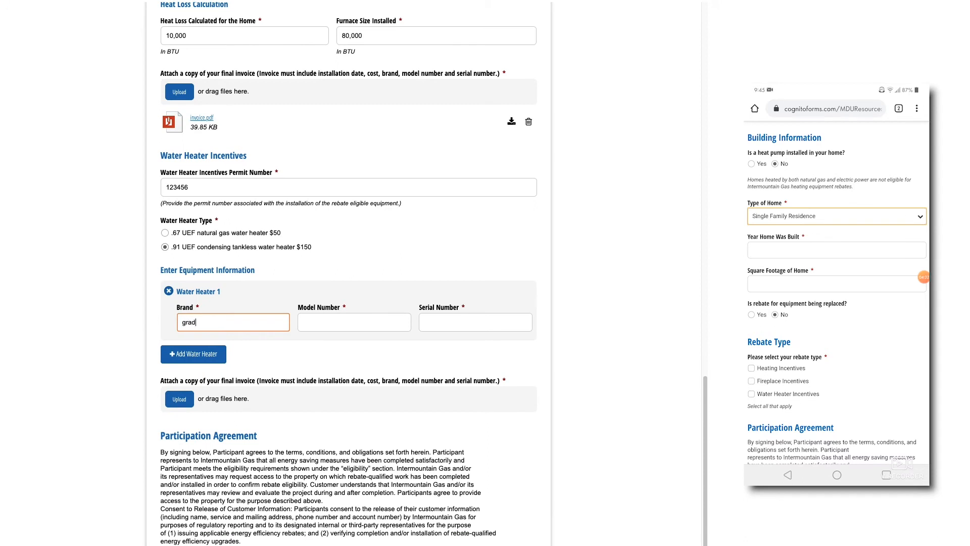
{"action": "key", "text": "BackSpace"}
{"action": "type", "text": "nd"}
{"action": "left_click", "coordinate": [325, 325]}
{"action": "type", "text": "1234"}
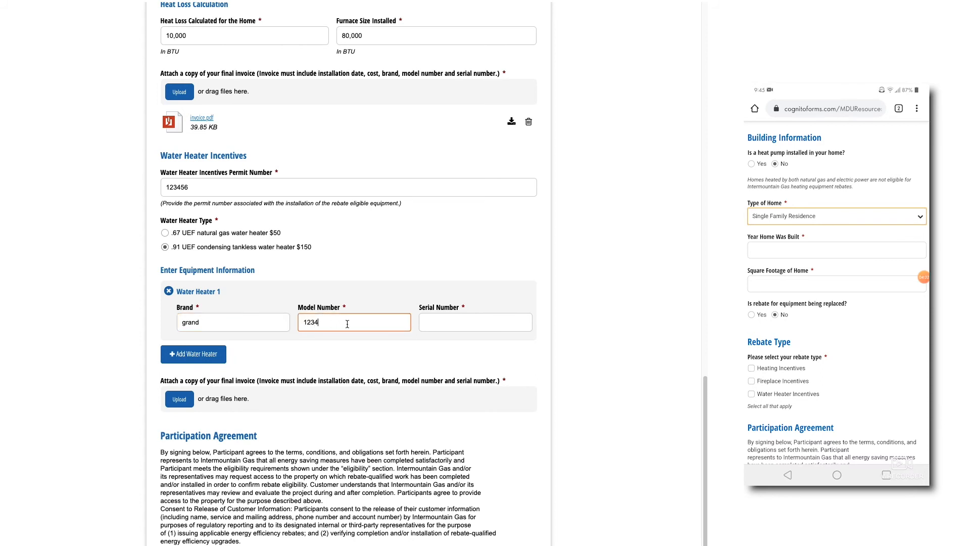
{"action": "left_click", "coordinate": [460, 323]}
{"action": "type", "text": "1234567"}
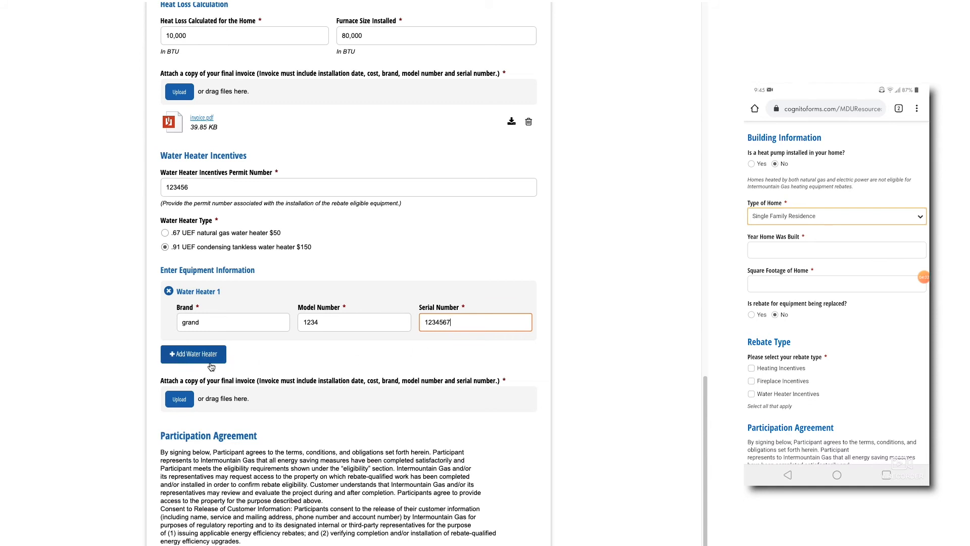
{"action": "left_click", "coordinate": [283, 354]}
Attach invoice.pdf as the water heater invoice.
{"action": "scroll", "coordinate": [284, 356], "scroll_direction": "down", "scroll_amount": 2}
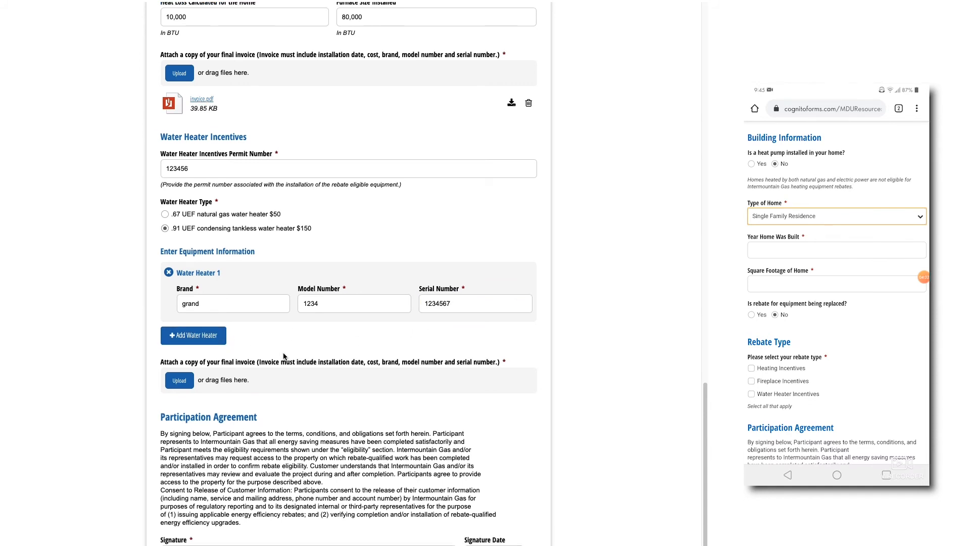
{"action": "left_click", "coordinate": [179, 359]}
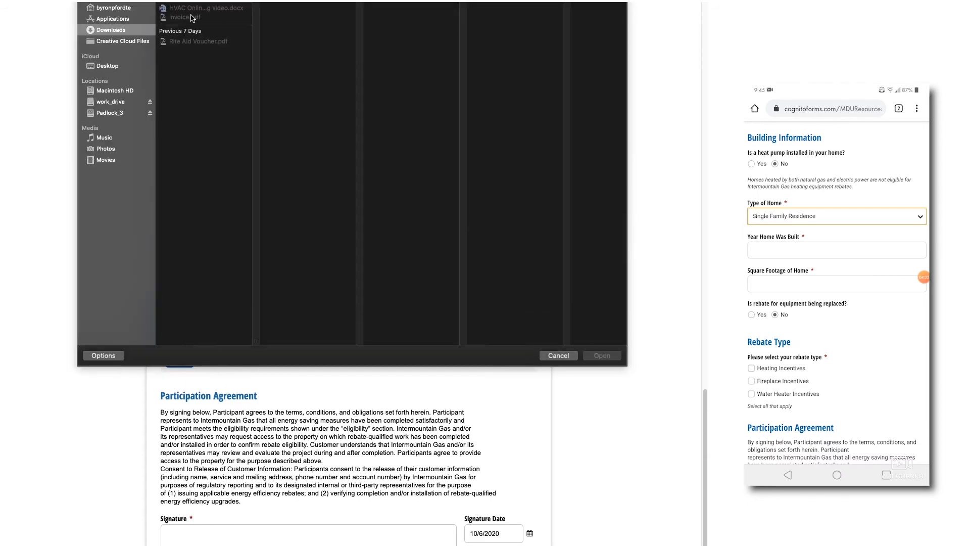
{"action": "left_click", "coordinate": [192, 17]}
{"action": "left_click", "coordinate": [602, 356]}
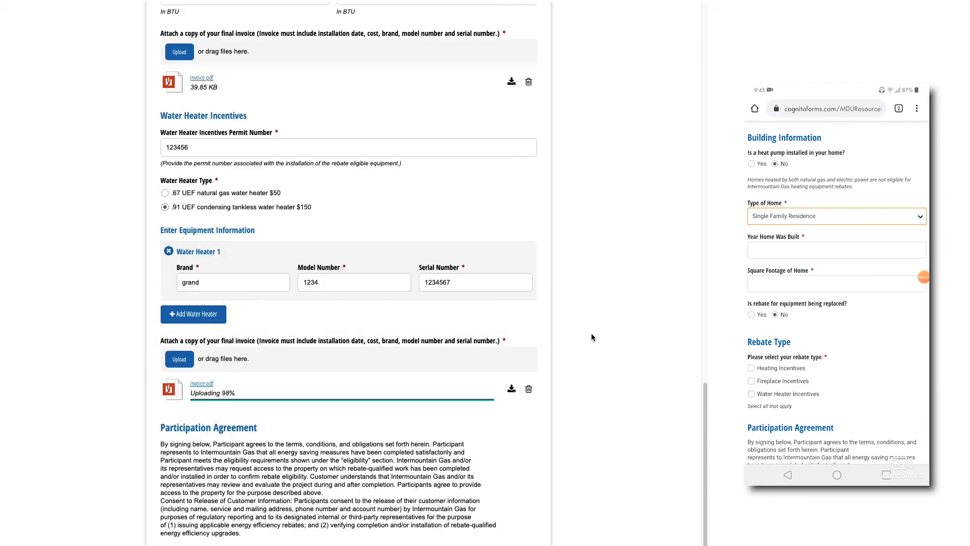
{"action": "scroll", "coordinate": [589, 335], "scroll_direction": "down", "scroll_amount": 3}
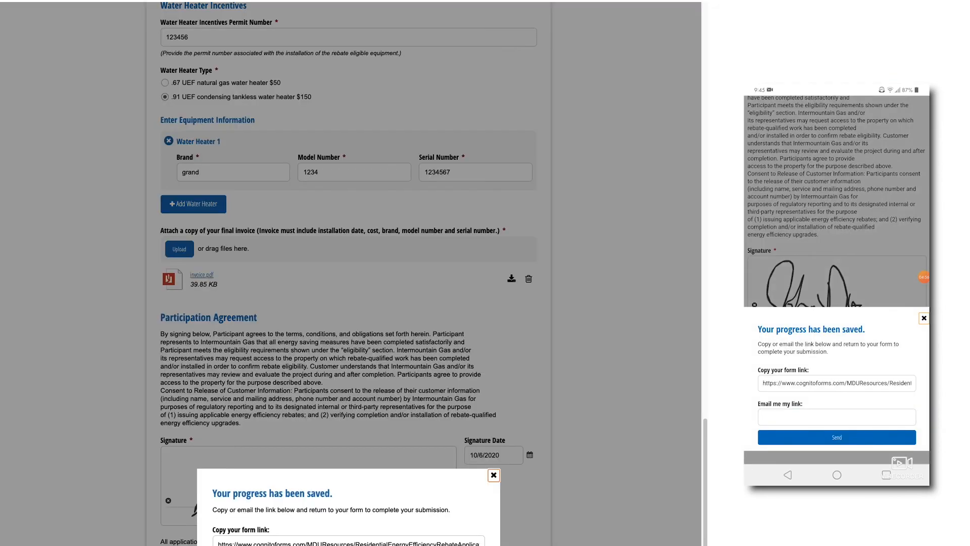
Scroll down the form to review the signed Participation Agreement dated 10/6/2020.
{"action": "scroll", "coordinate": [300, 477], "scroll_direction": "down", "scroll_amount": 3}
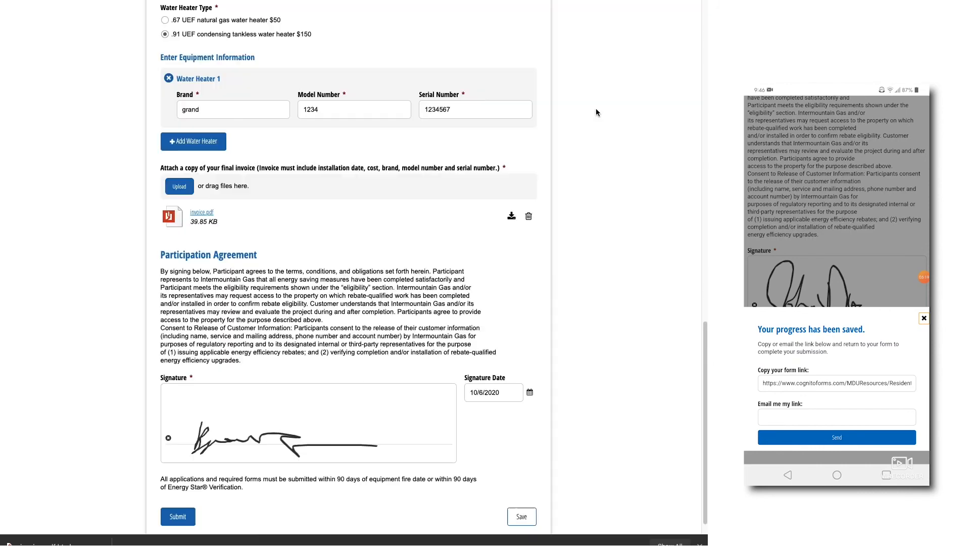
{"action": "scroll", "coordinate": [596, 113], "scroll_direction": "down", "scroll_amount": 1}
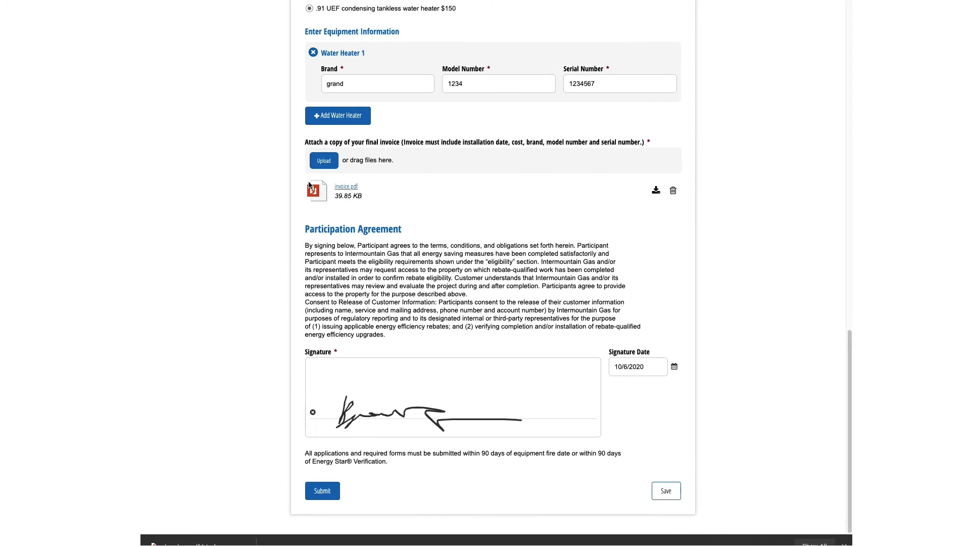
Submit the rebate application, then expand the Frequently Asked Questions on the rebate forms page.
{"action": "left_click", "coordinate": [323, 490]}
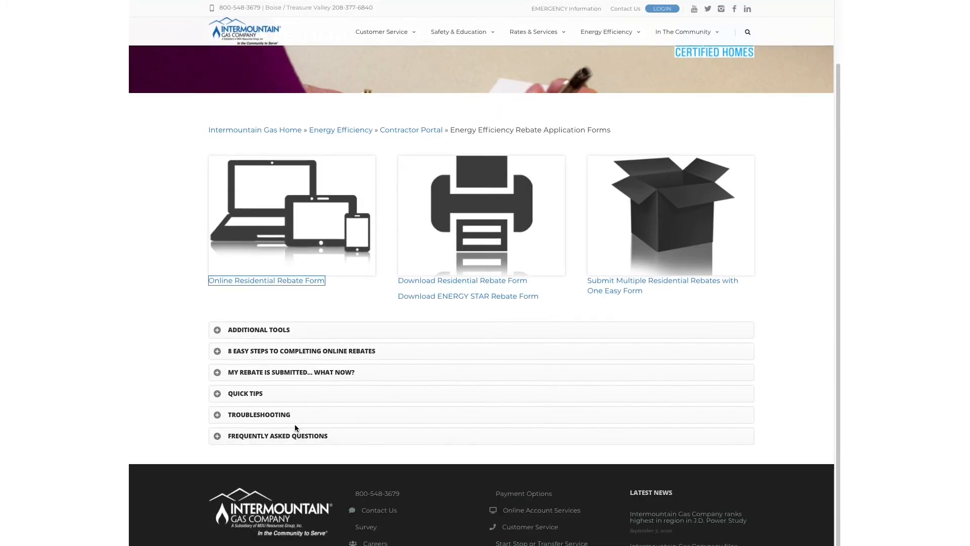
{"action": "left_click", "coordinate": [295, 435]}
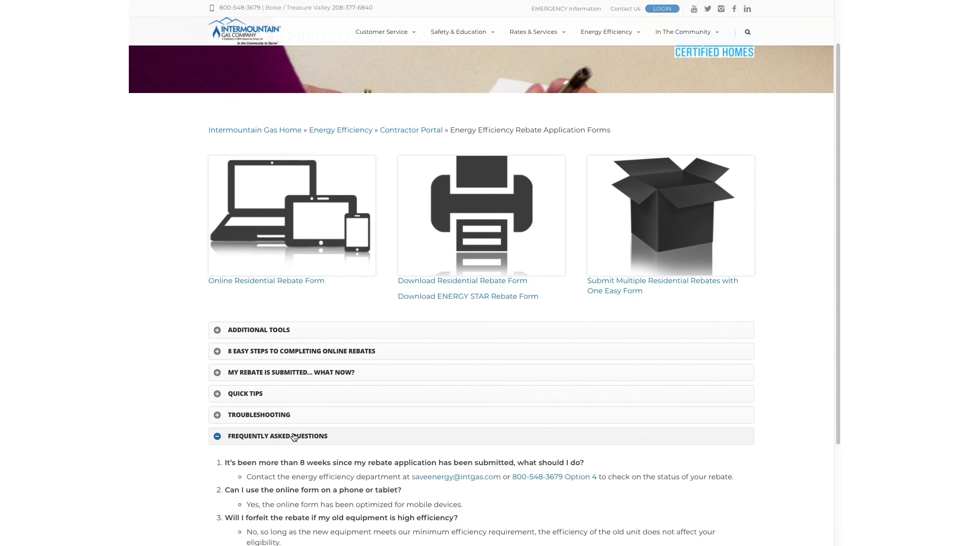
{"action": "scroll", "coordinate": [296, 436], "scroll_direction": "down", "scroll_amount": 2}
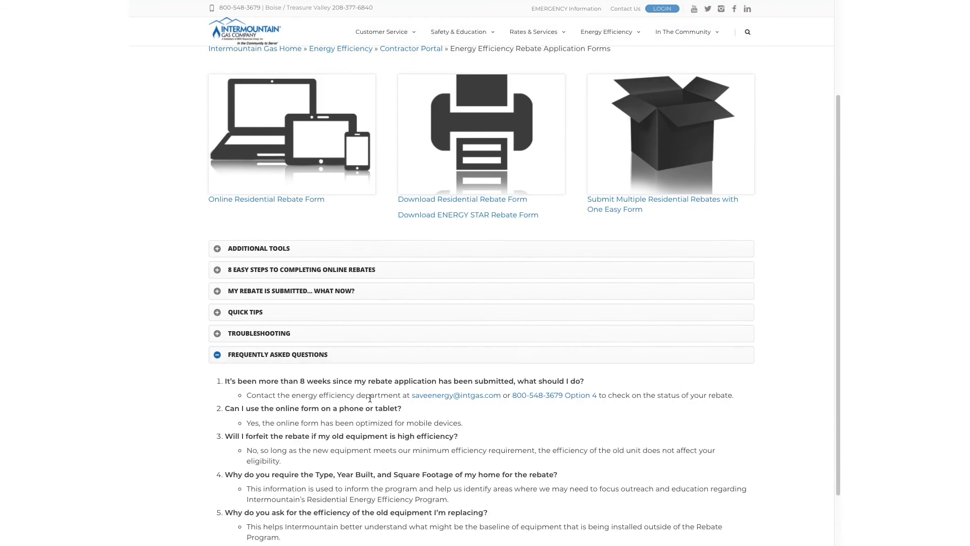
{"action": "scroll", "coordinate": [401, 411], "scroll_direction": "down", "scroll_amount": 2}
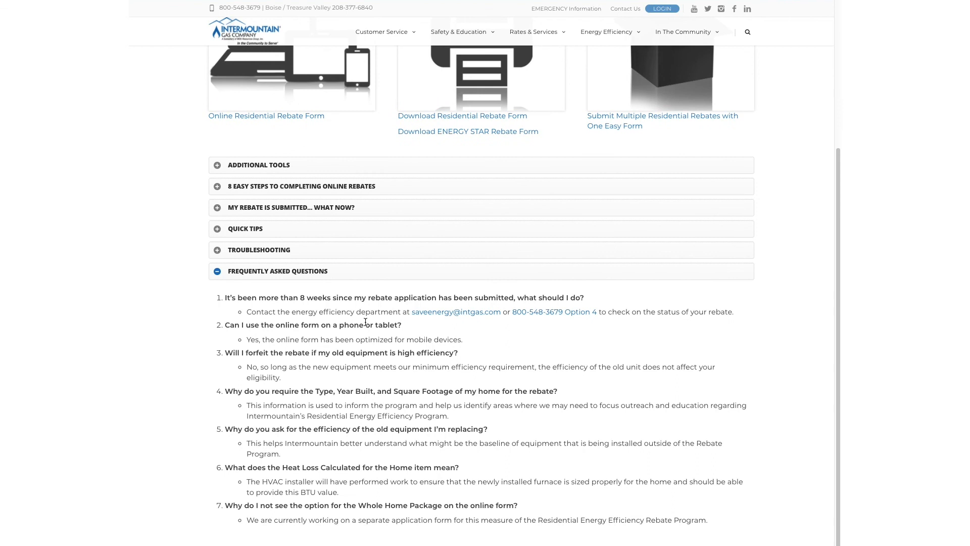